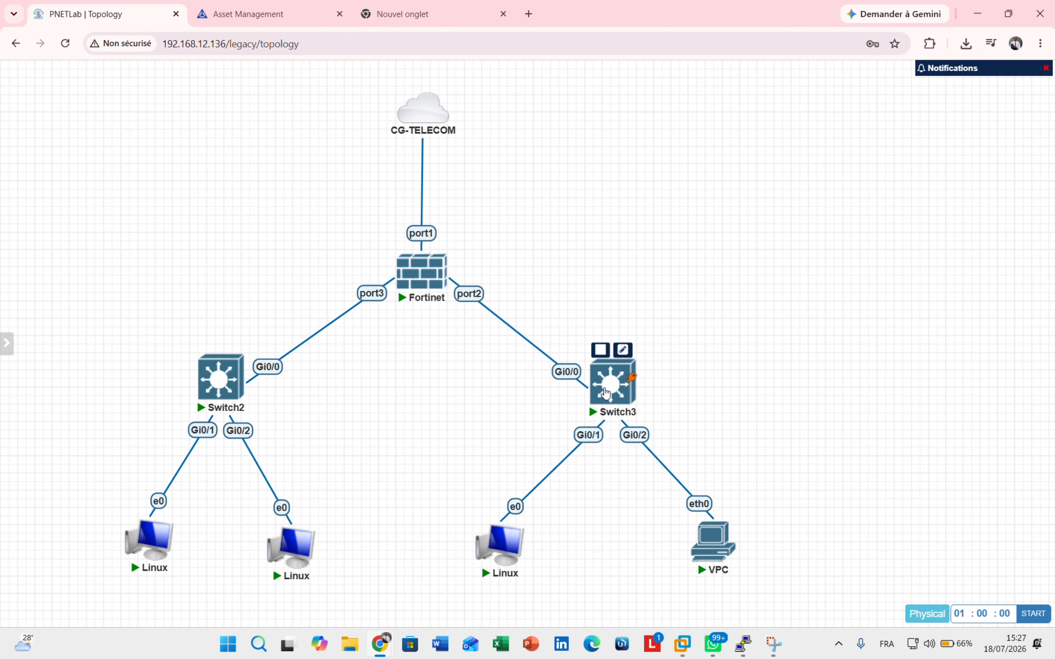
- Drag Switch3 upward and slightly right, closer to the Fortinet node
drag(604, 396, 607, 375)
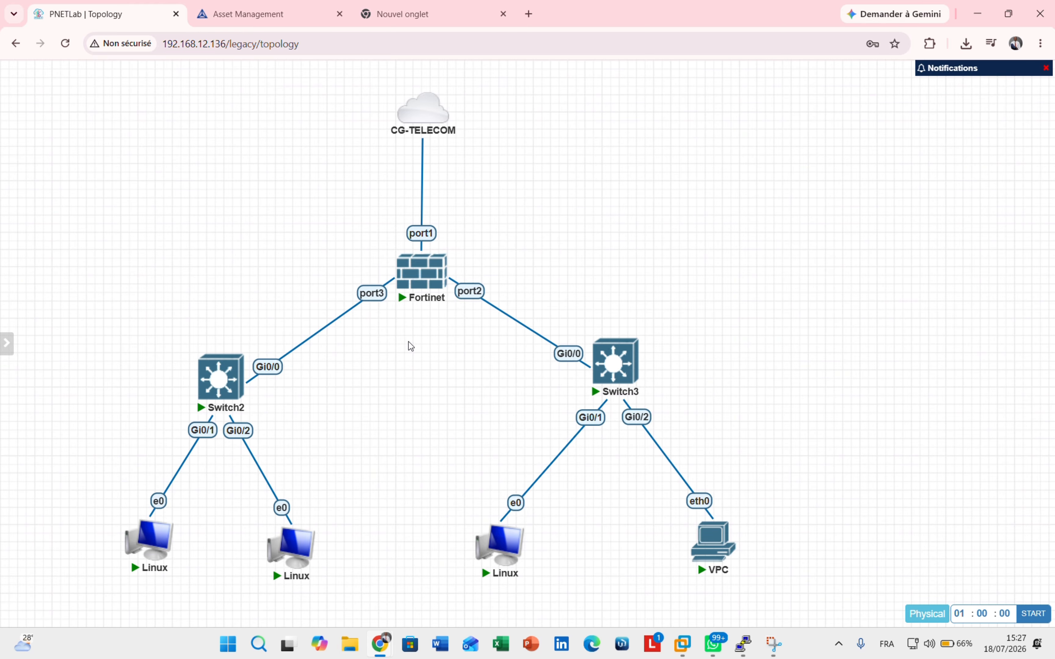
click(252, 13)
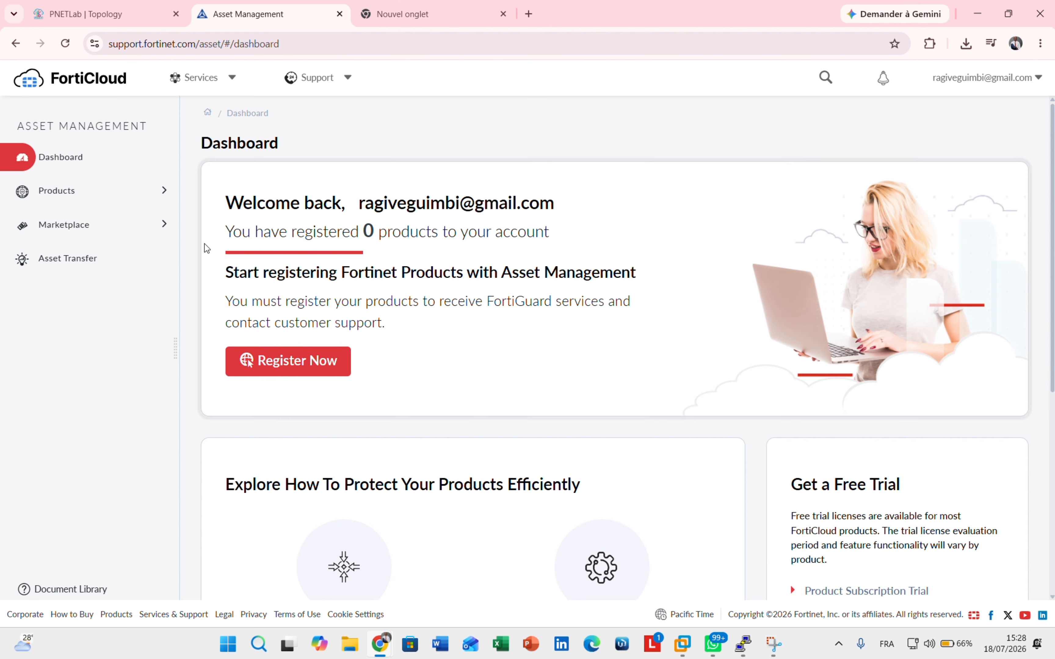
click(126, 14)
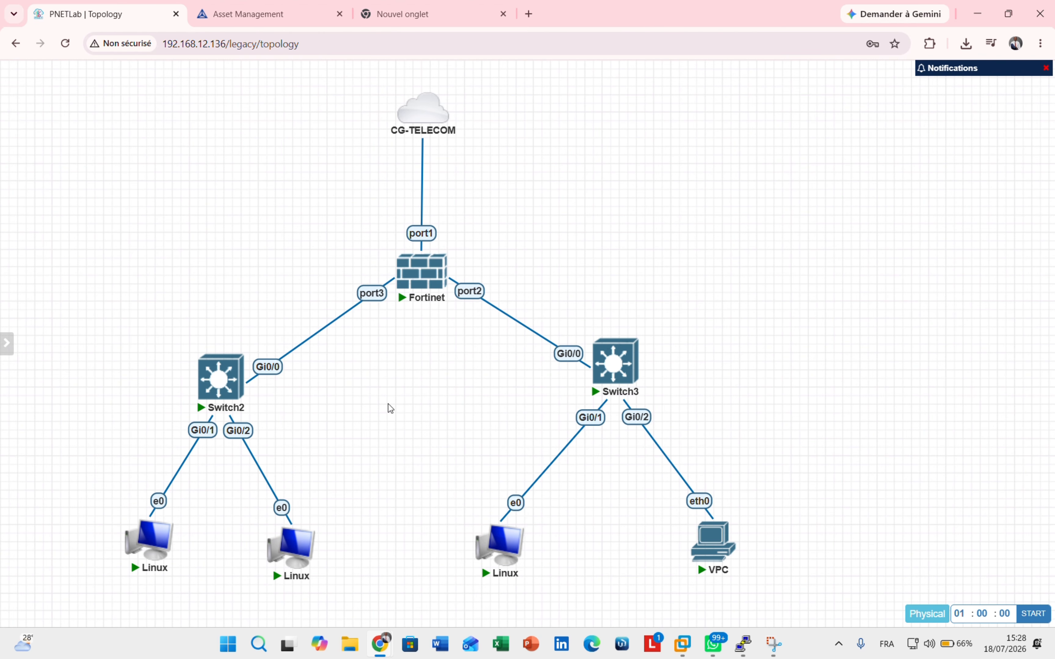
- Open the Fortinet node's PuTTY console and try logging in as admin with an empty password
click(420, 276)
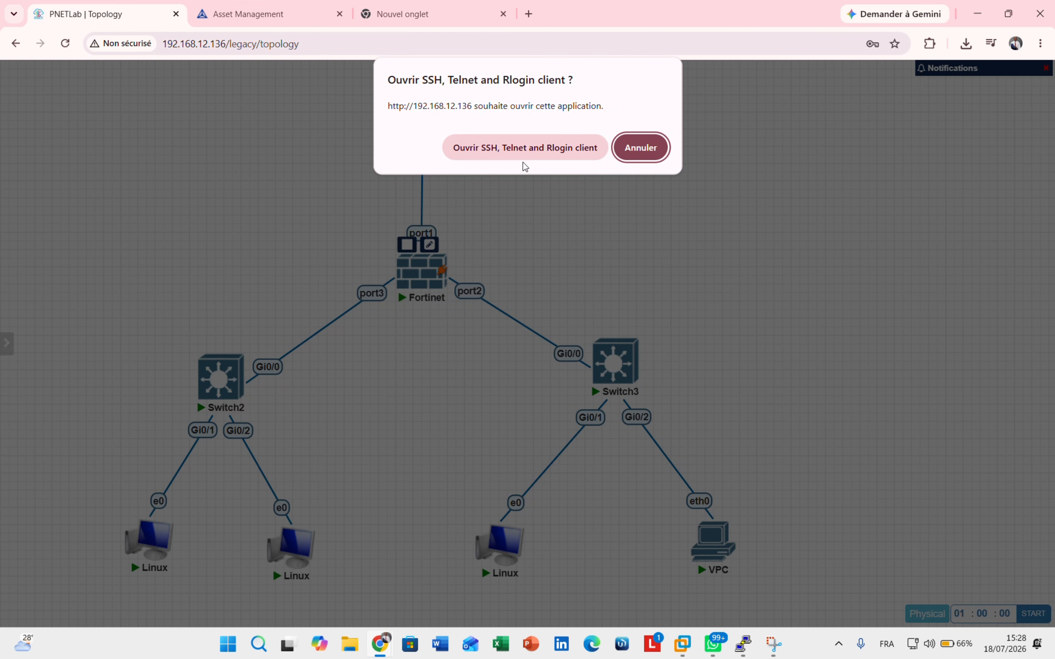
click(518, 153)
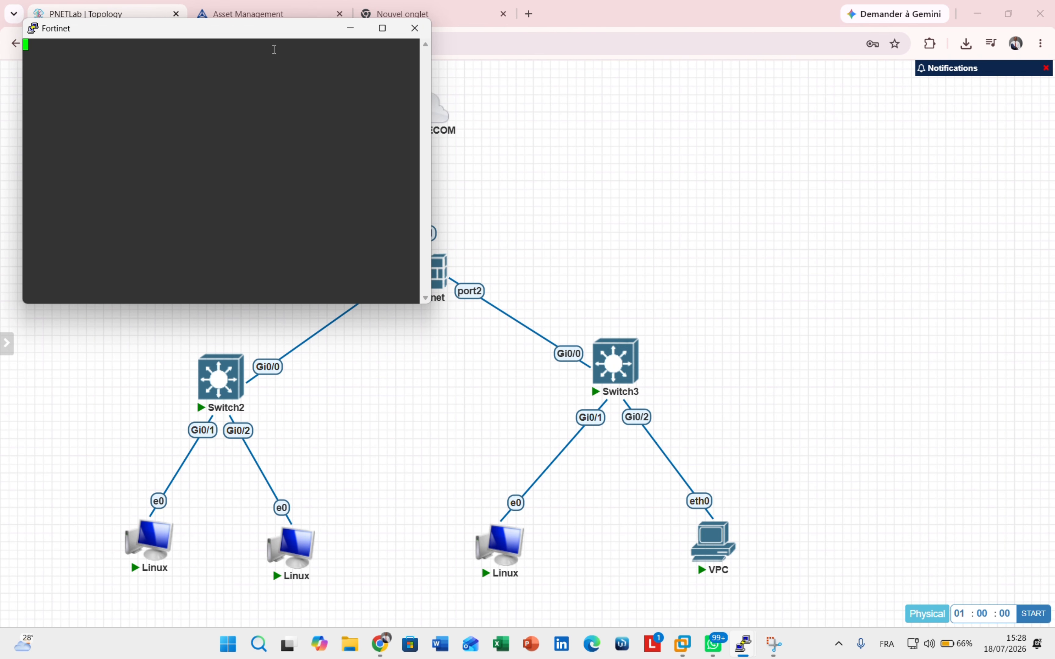
drag(199, 31, 762, 242)
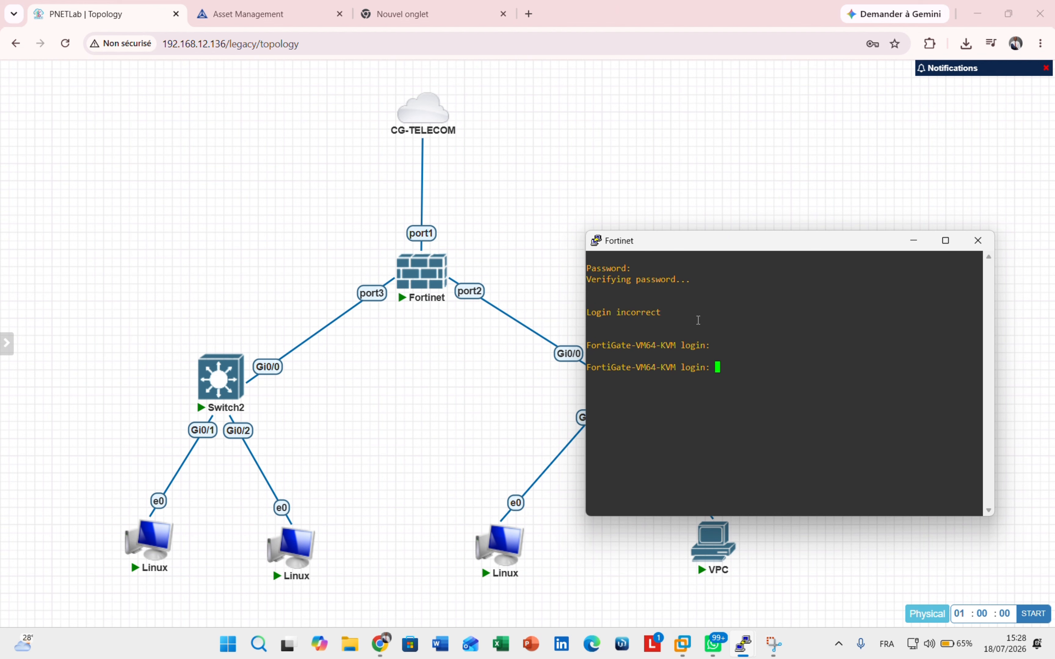
text(admin)
key(Return)
key(Caps_Lock)
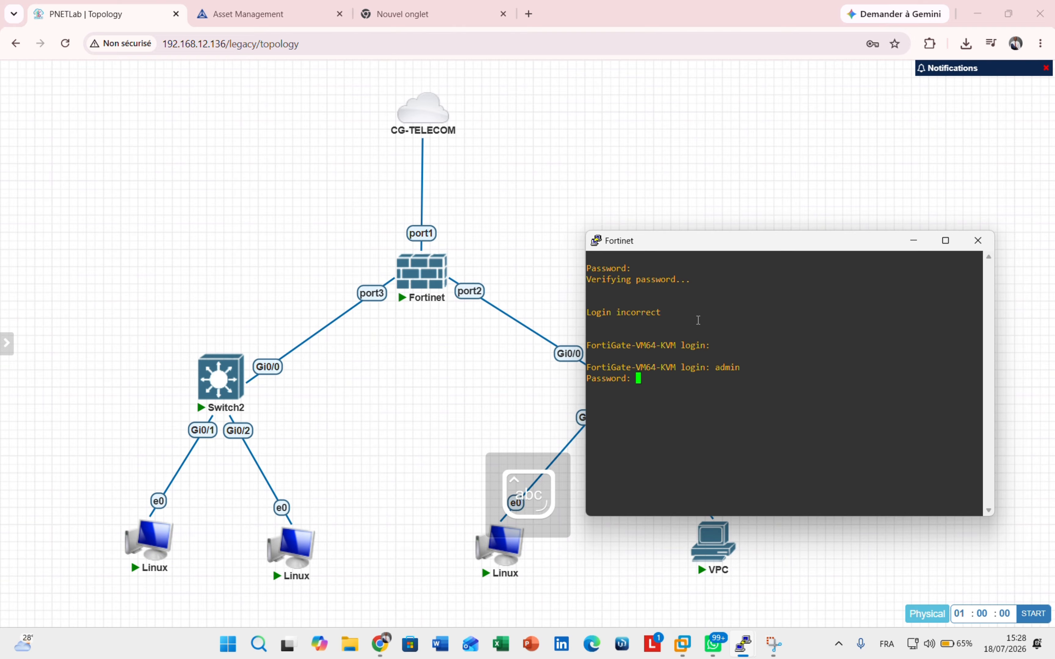
key(Return)
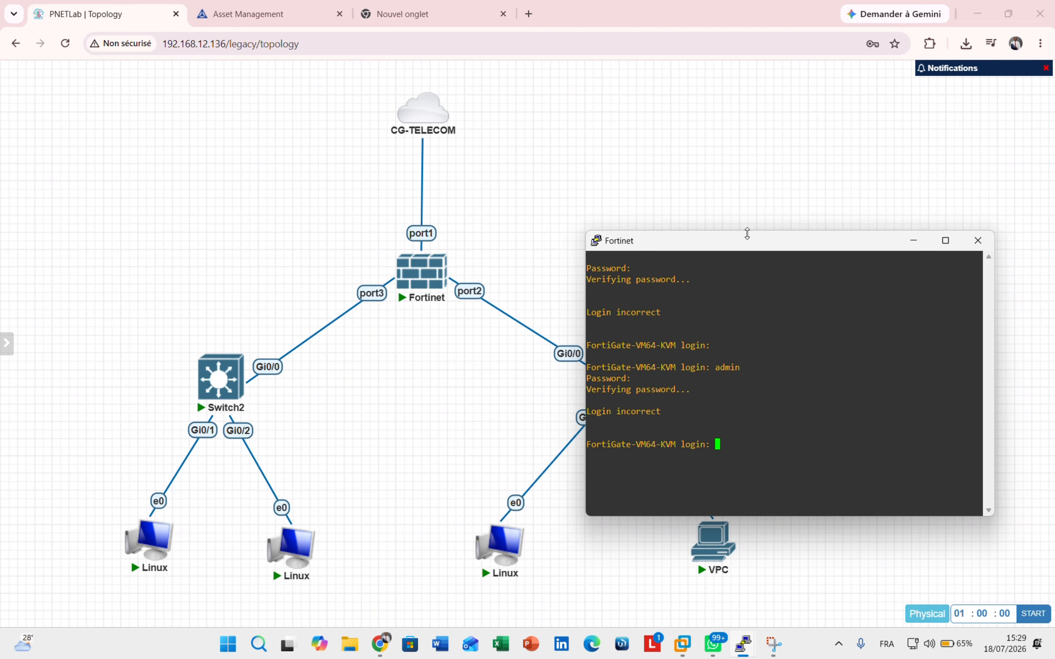
- Log in as admin again, leaving the new-password prompt empty
text(a)
text(dmin)
key(Return)
key(Return)
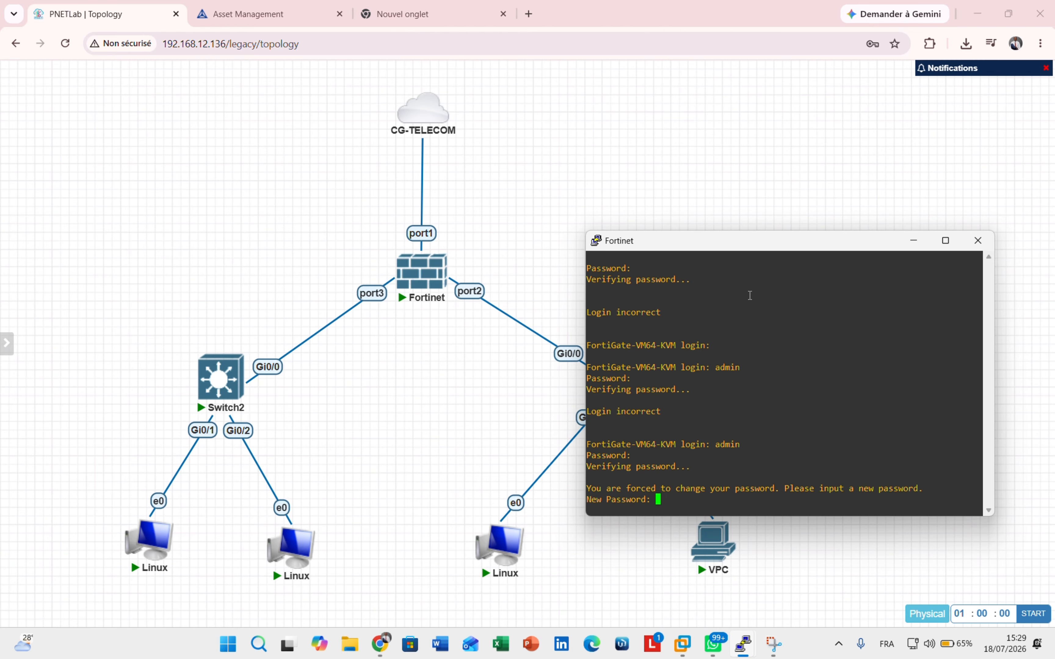
drag(786, 240, 779, 87)
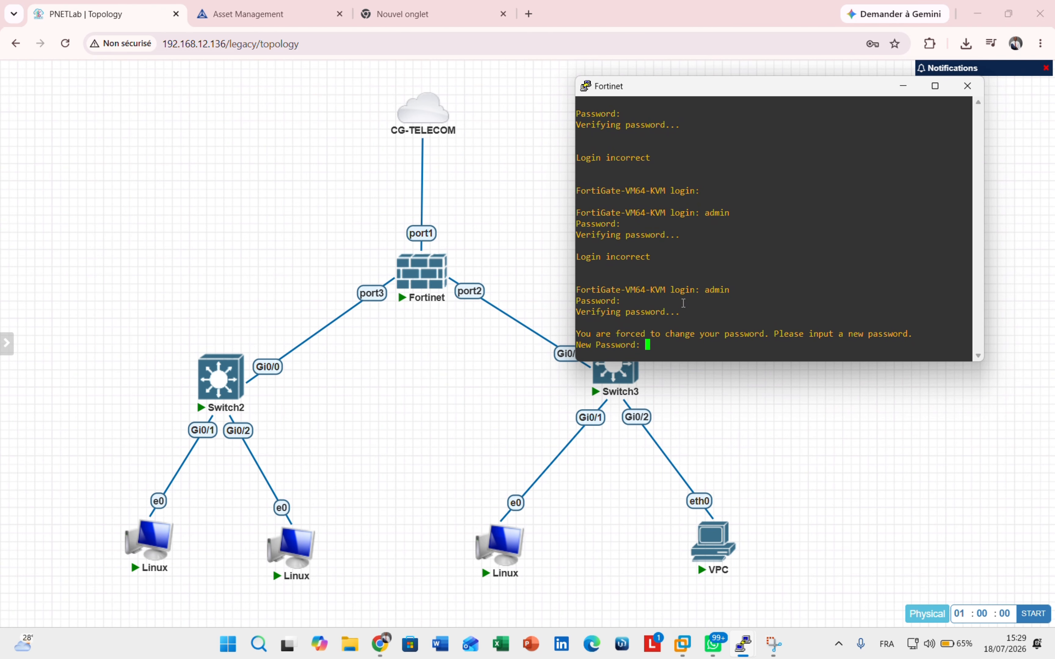
key(Return)
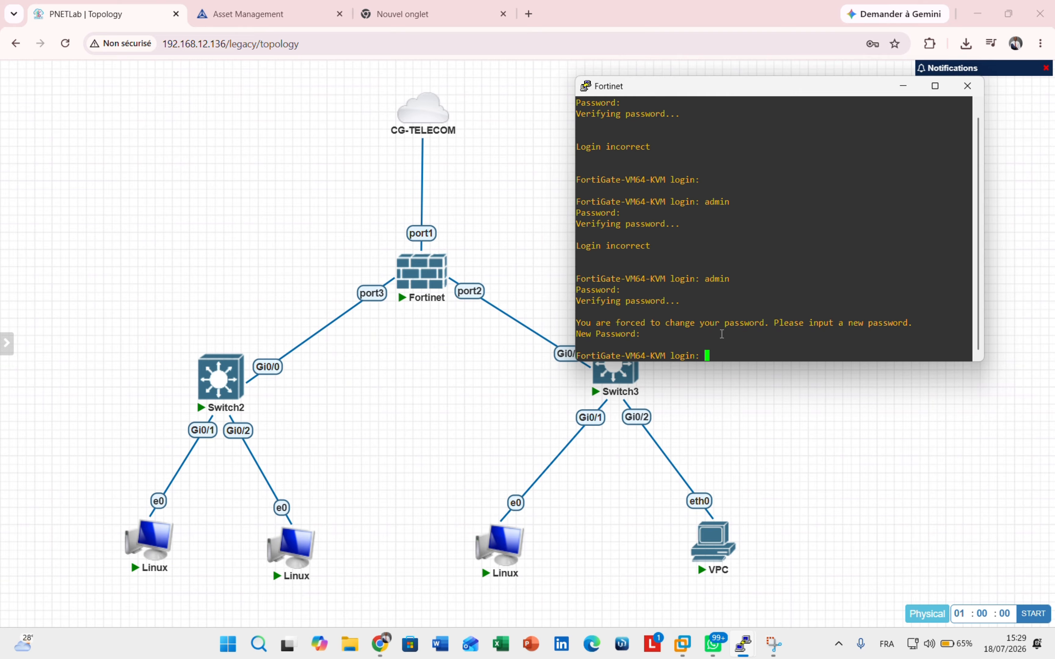
- Log in as admin, then enter and confirm a new admin password
text(admin)
key(Return)
key(Return)
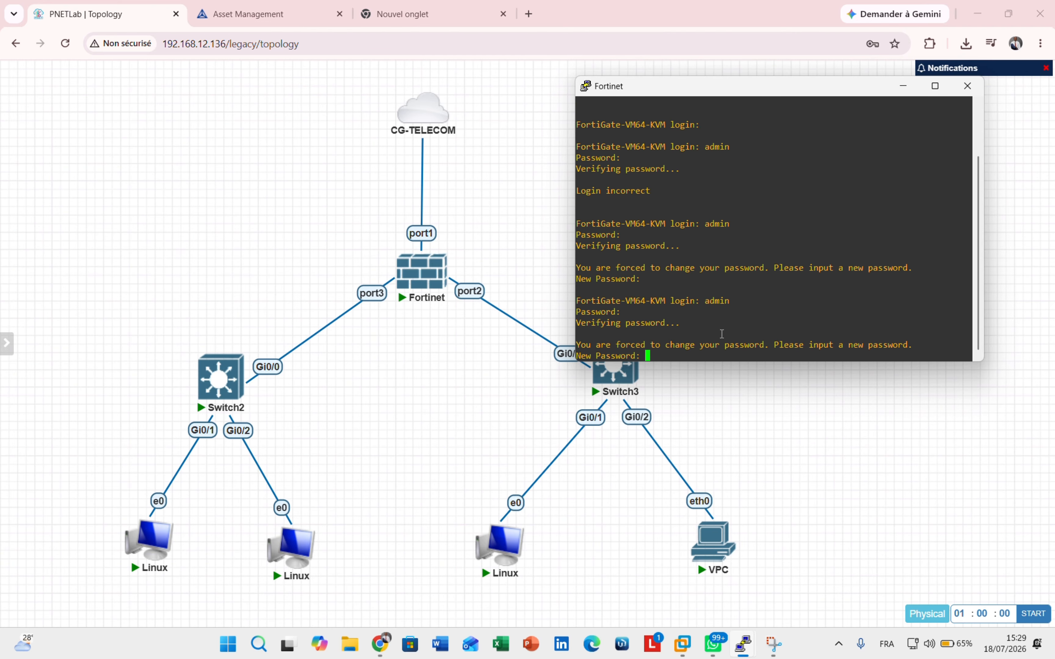
key(Caps_Lock)
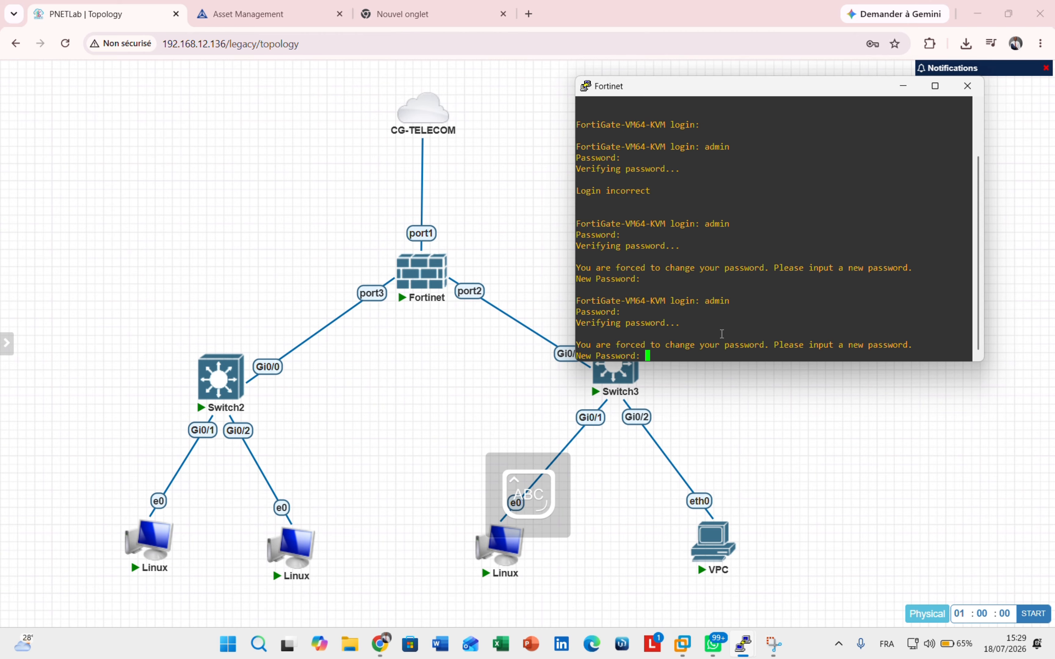
key(Caps_Lock)
key(Return)
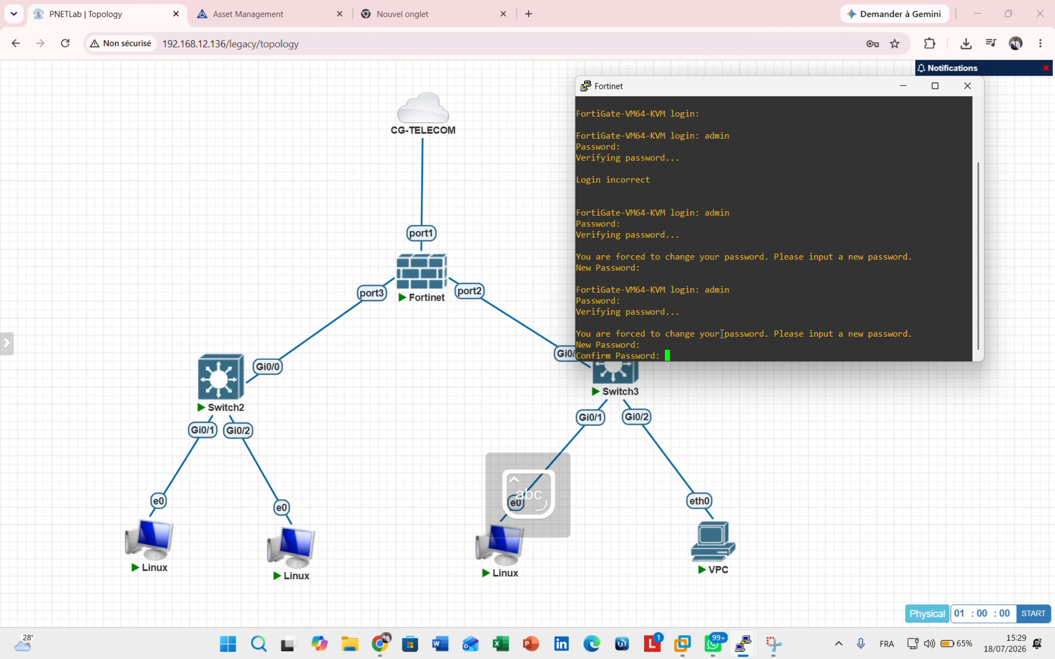
key(Return)
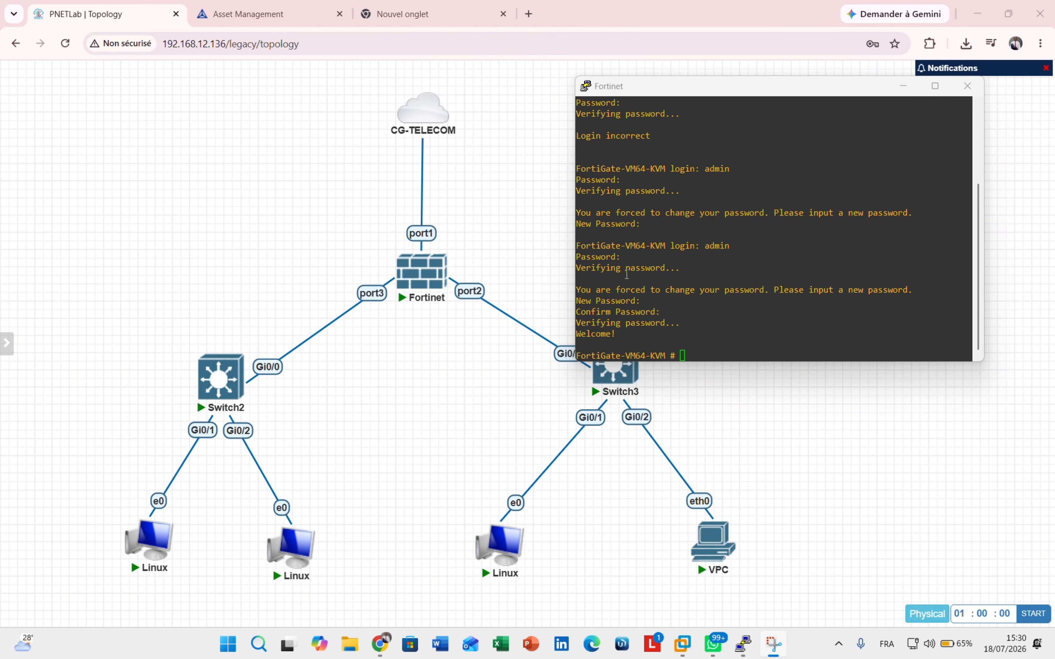
key(Return)
key(Return)
key(Return)
key(Return)
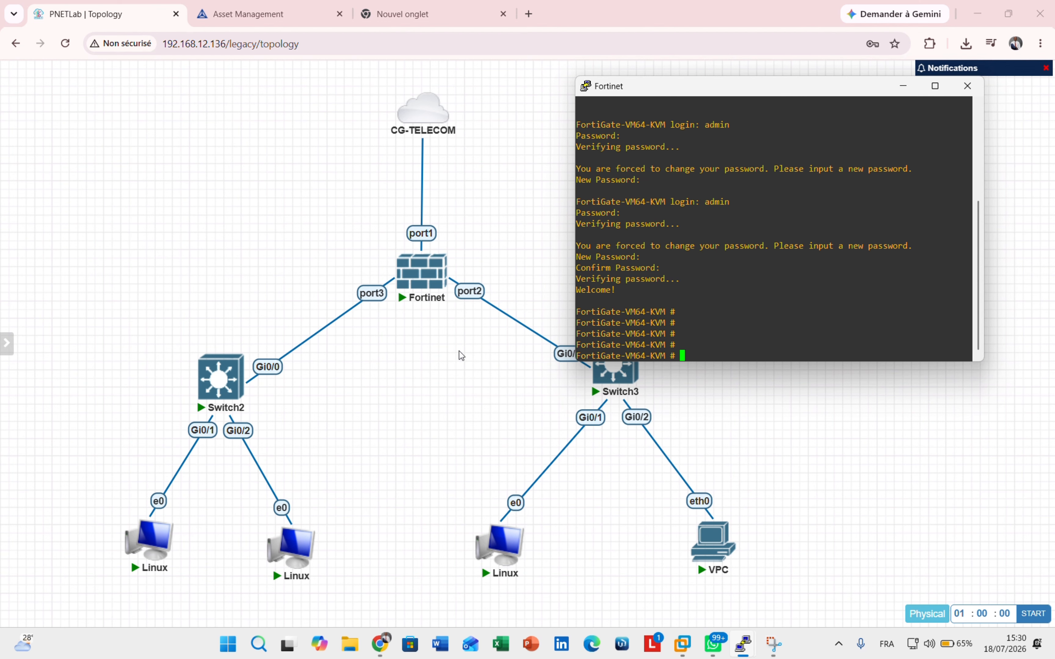
- Run 'get system interface physical' in the FortiGate console
click(903, 87)
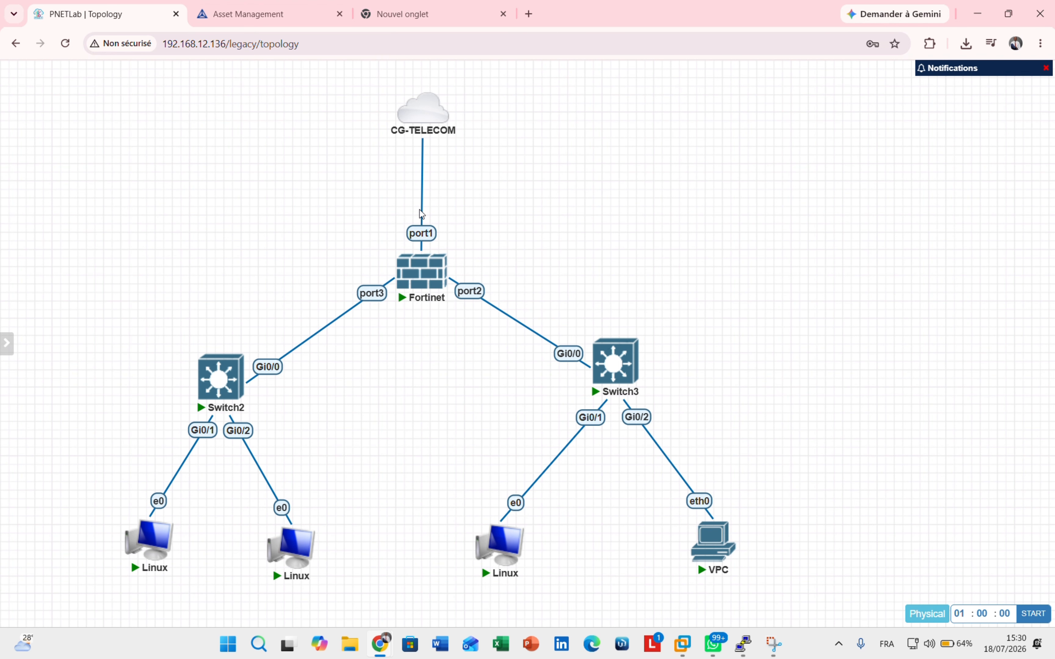
mouse_move(743, 644)
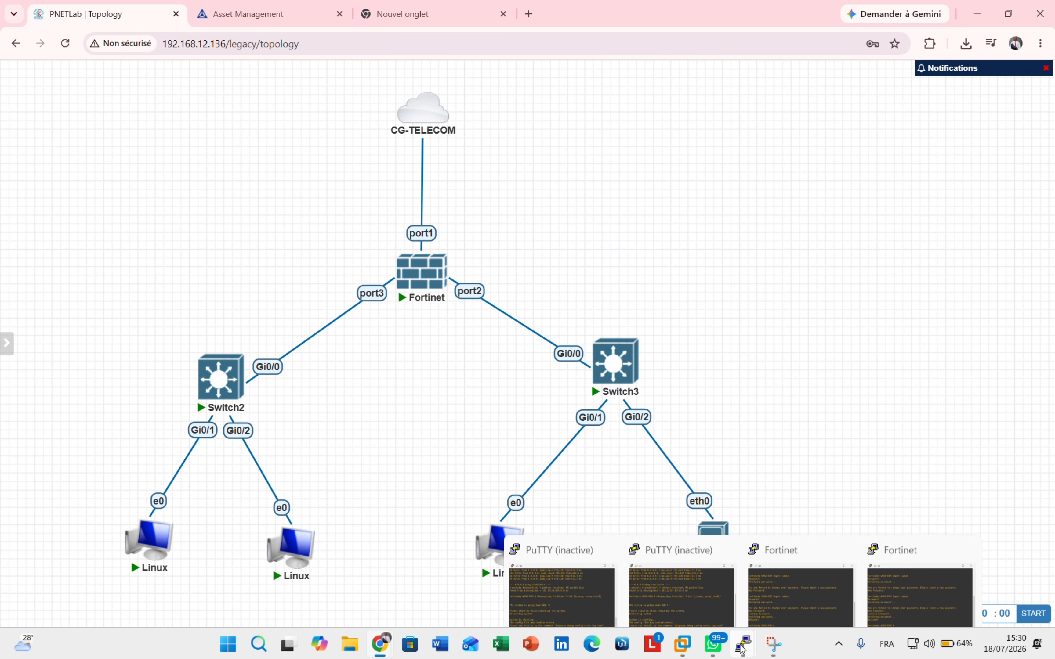
click(927, 552)
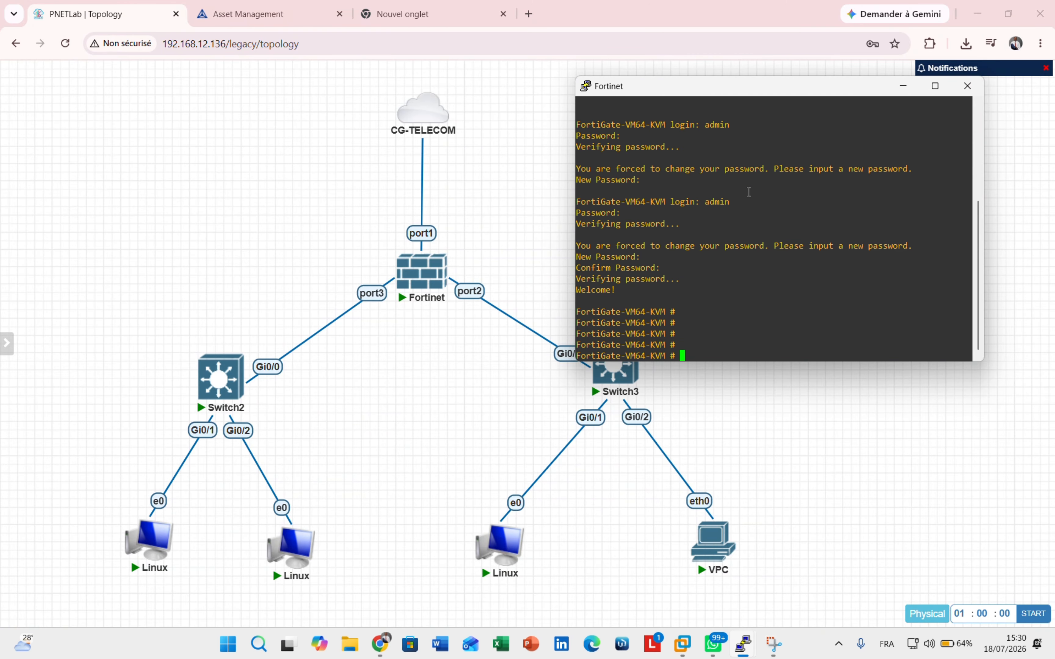
drag(739, 257, 759, 222)
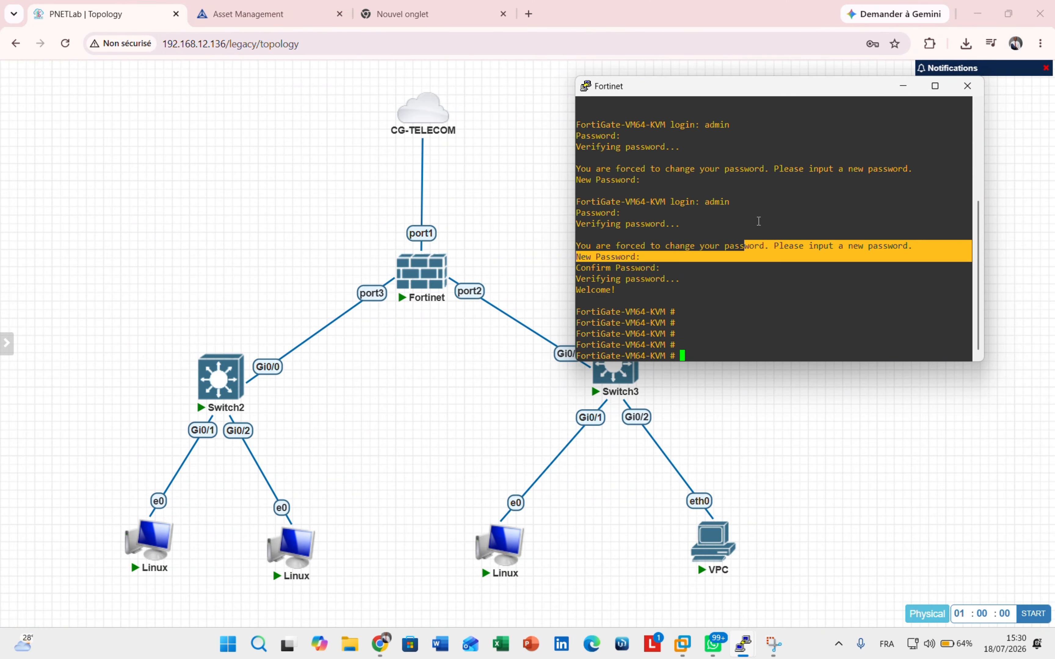
text(config system interface ph)
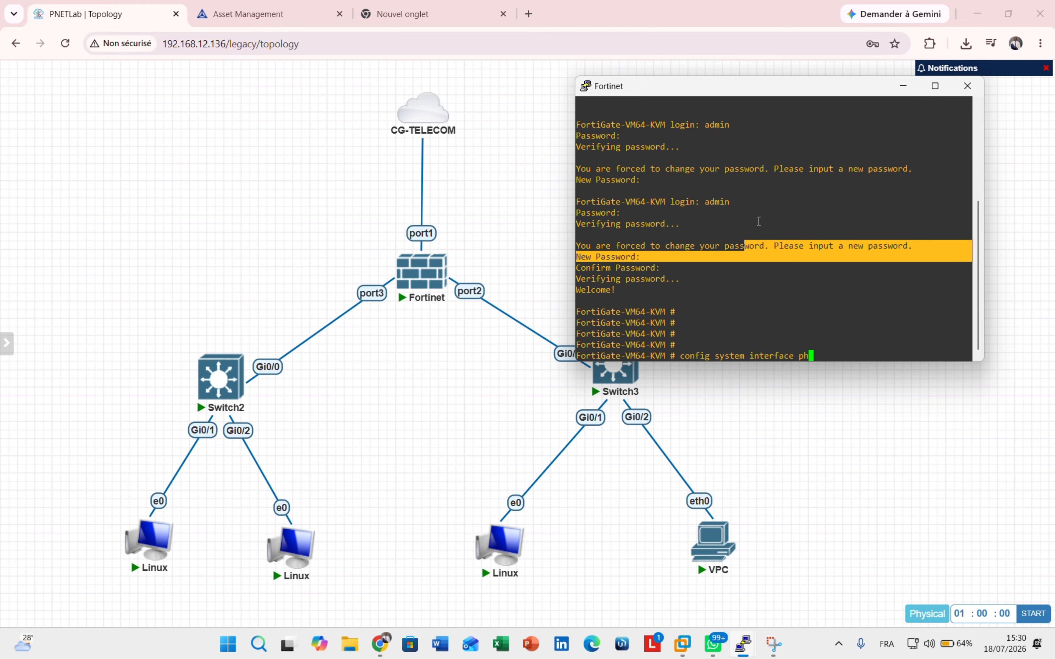
key(BackSpace)
key(BackSpace)
key(BackSpace)
key(BackSpace)
key(BackSpace)
key(BackSpace)
key(BackSpace)
key(BackSpace)
key(BackSpace)
key(BackSpace)
key(BackSpace)
key(BackSpace)
key(BackSpace)
key(BackSpace)
key(BackSpace)
key(BackSpace)
key(BackSpace)
key(BackSpace)
key(BackSpace)
key(BackSpace)
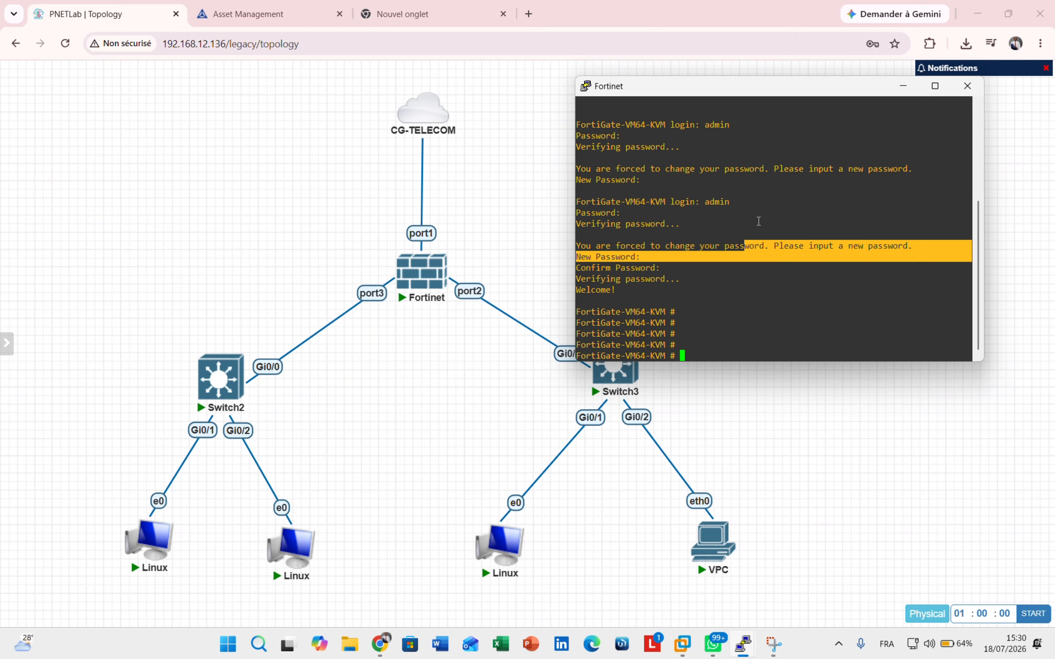
text(get system interface physical)
key(Return)
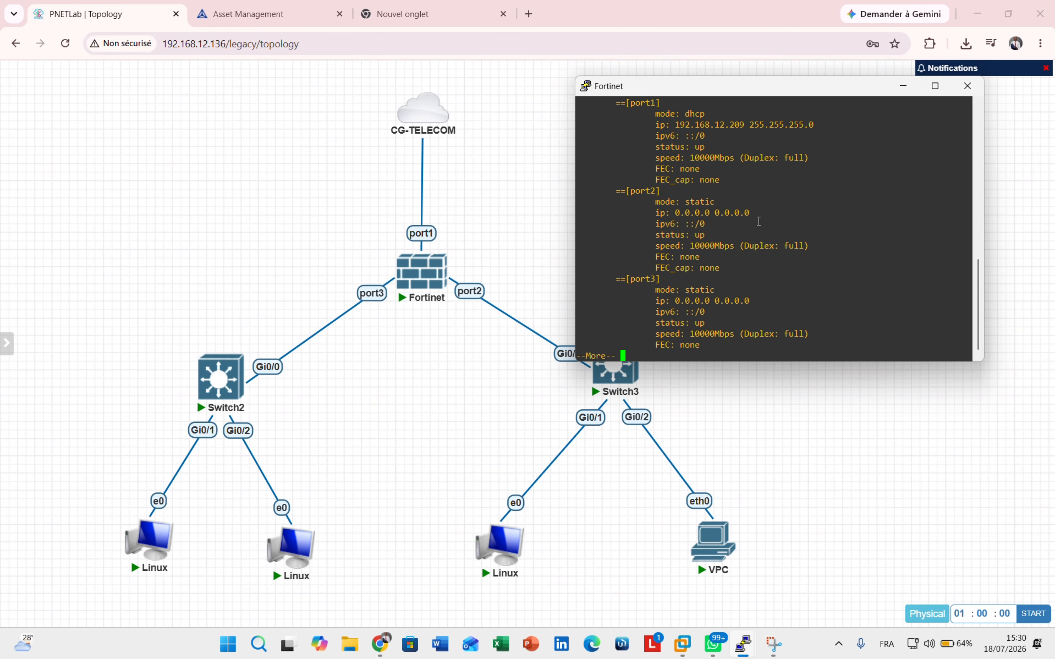
- Copy port1's address 192.168.12.209 from the output and paste it at the prompt
scroll(769, 195, up, 4)
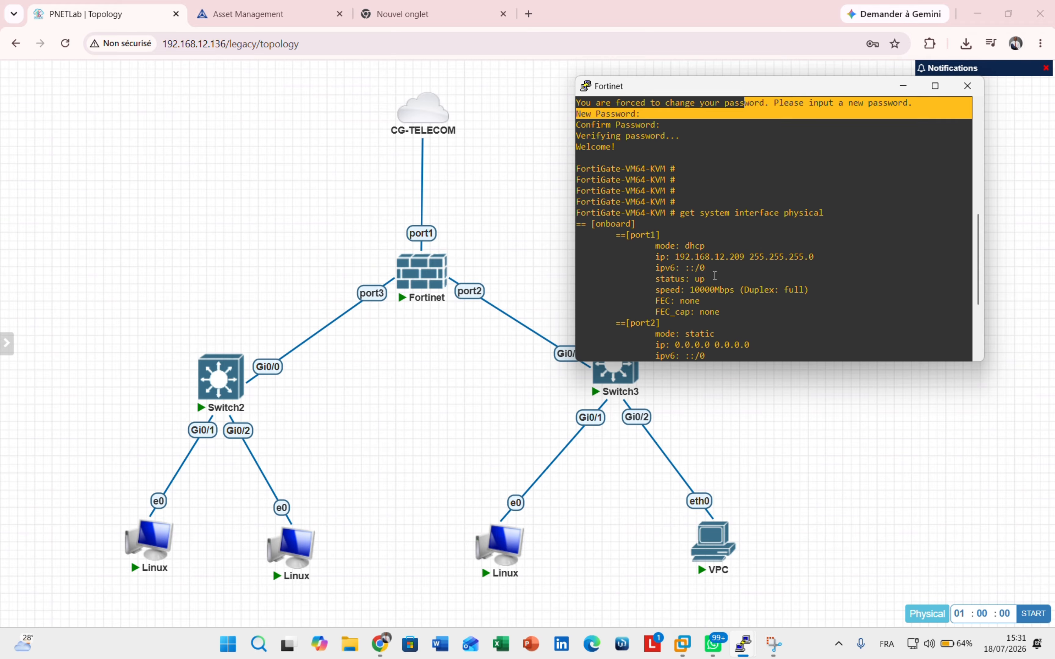
click(678, 257)
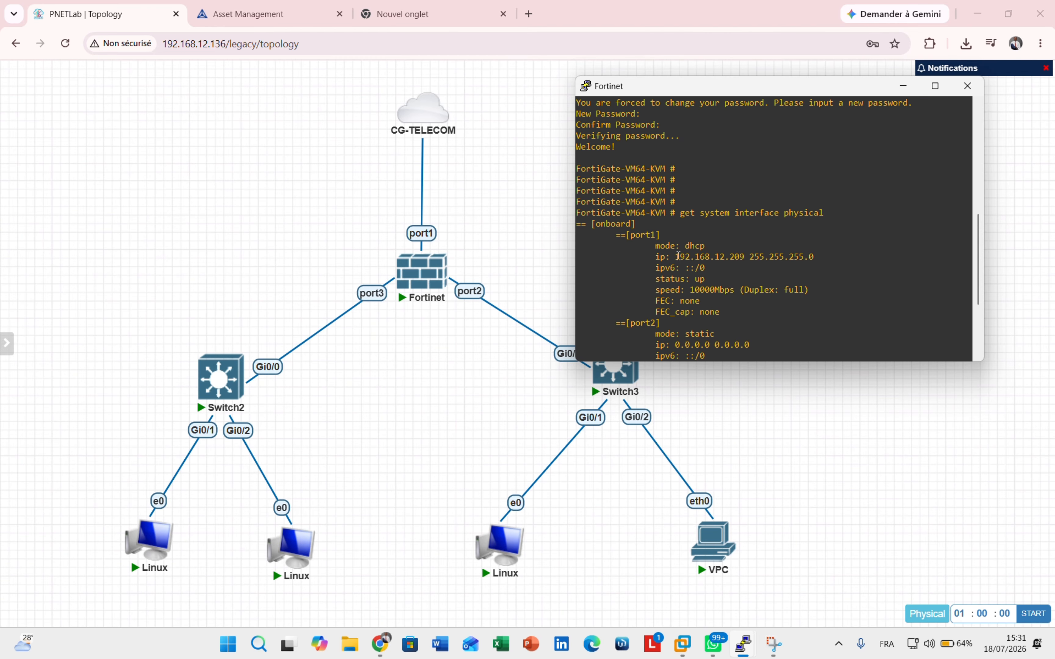
drag(678, 256, 742, 125)
key(space)
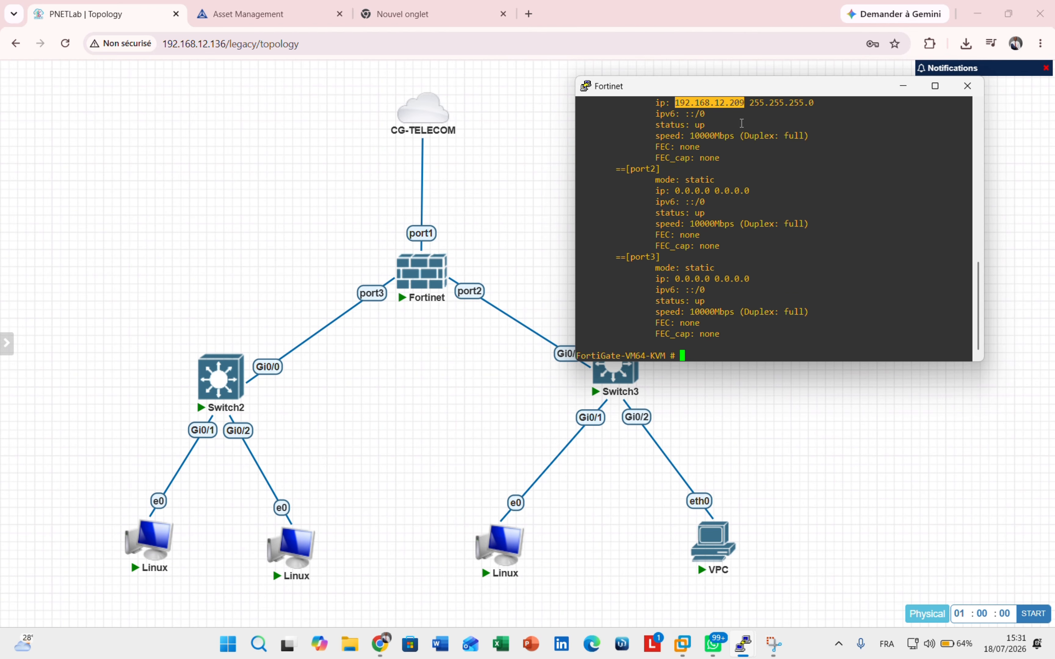
right_click(725, 104)
- Open 192.168.12.209 in the new browser tab and sign in as admin
click(395, 15)
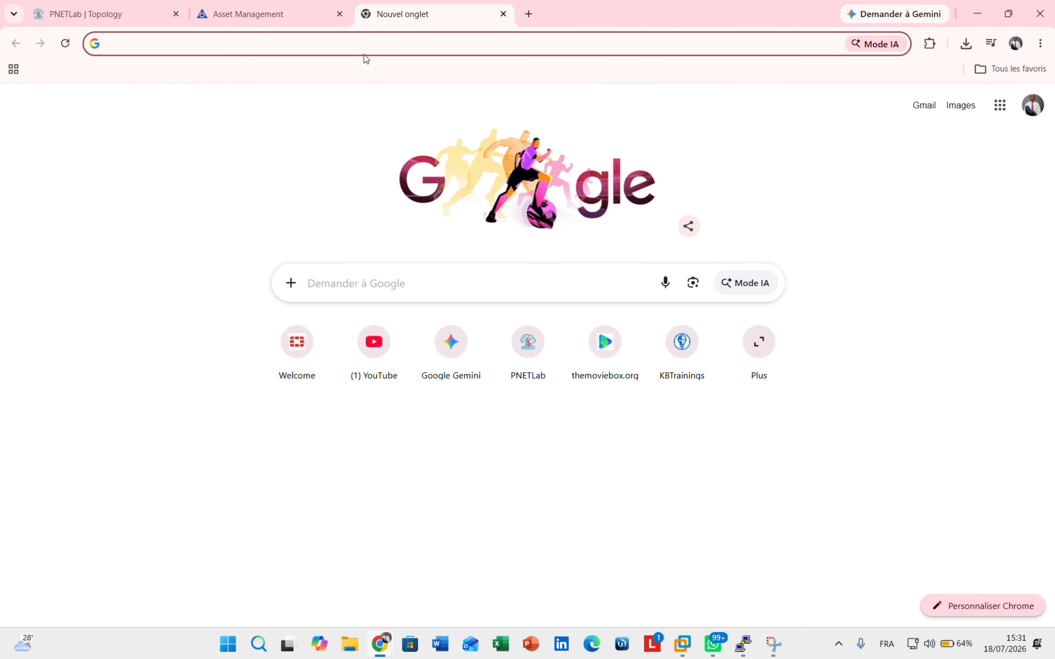
text(192.168.12.209)
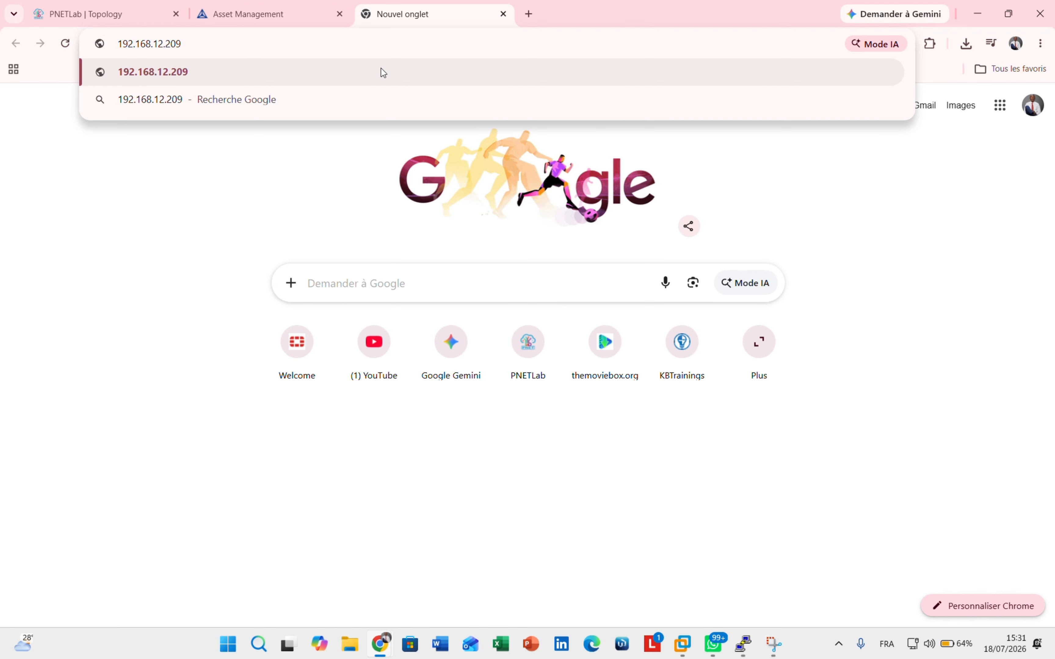
key(Return)
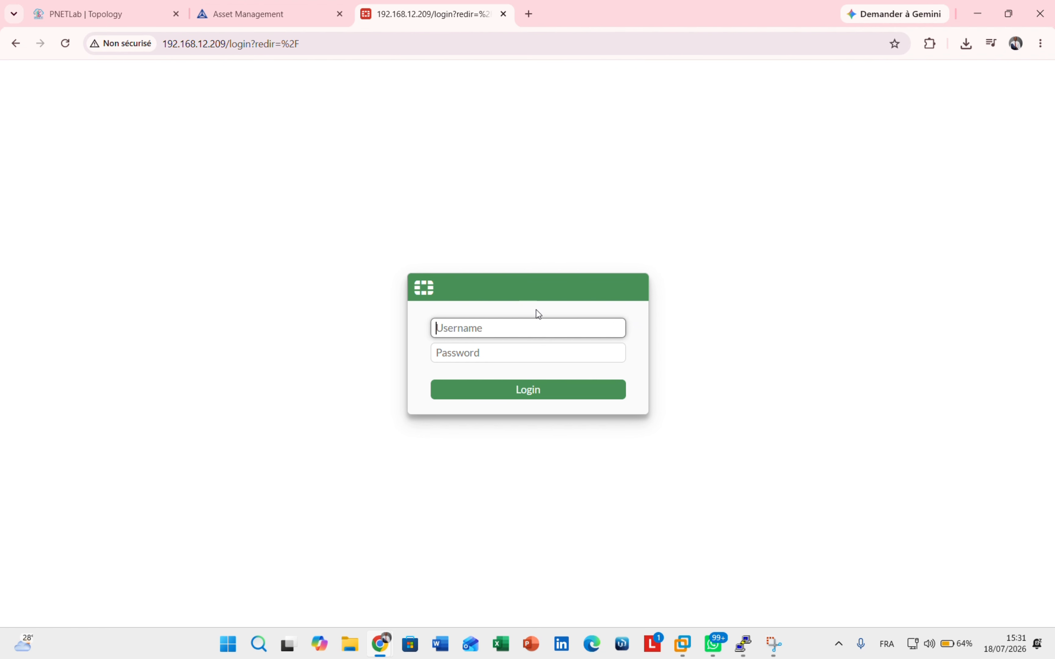
text(admin)
click(557, 350)
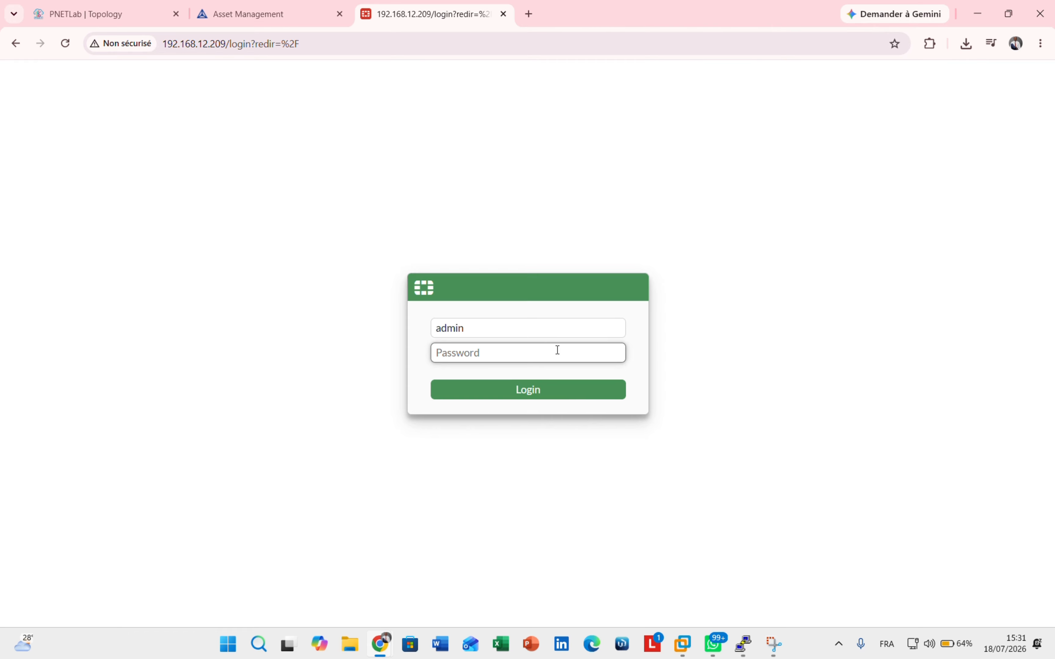
text(ad)
text(••••)
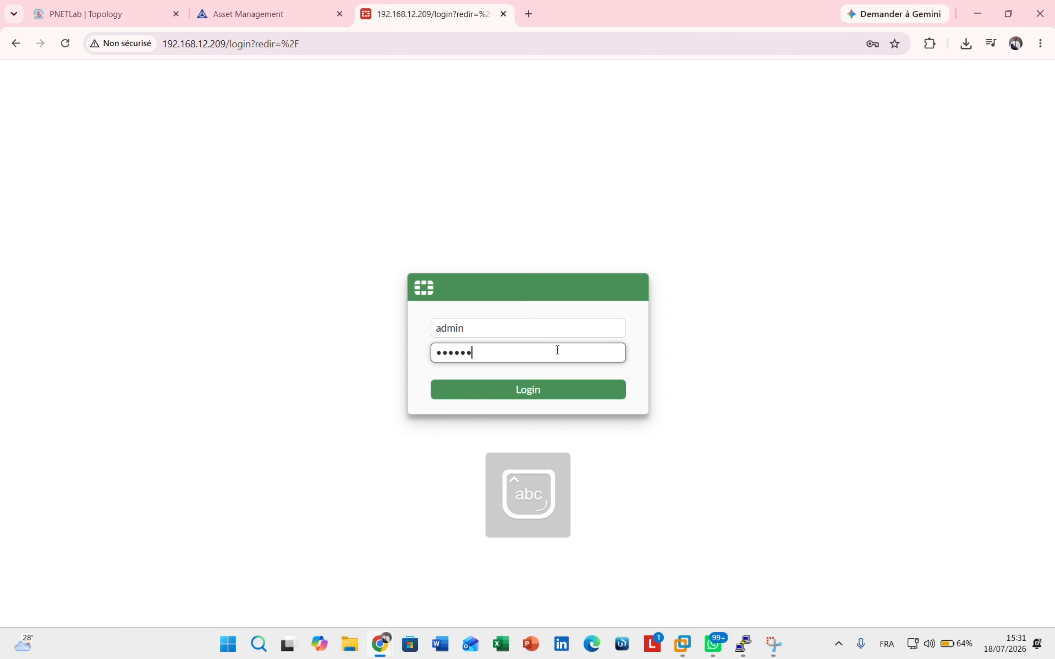
key(Return)
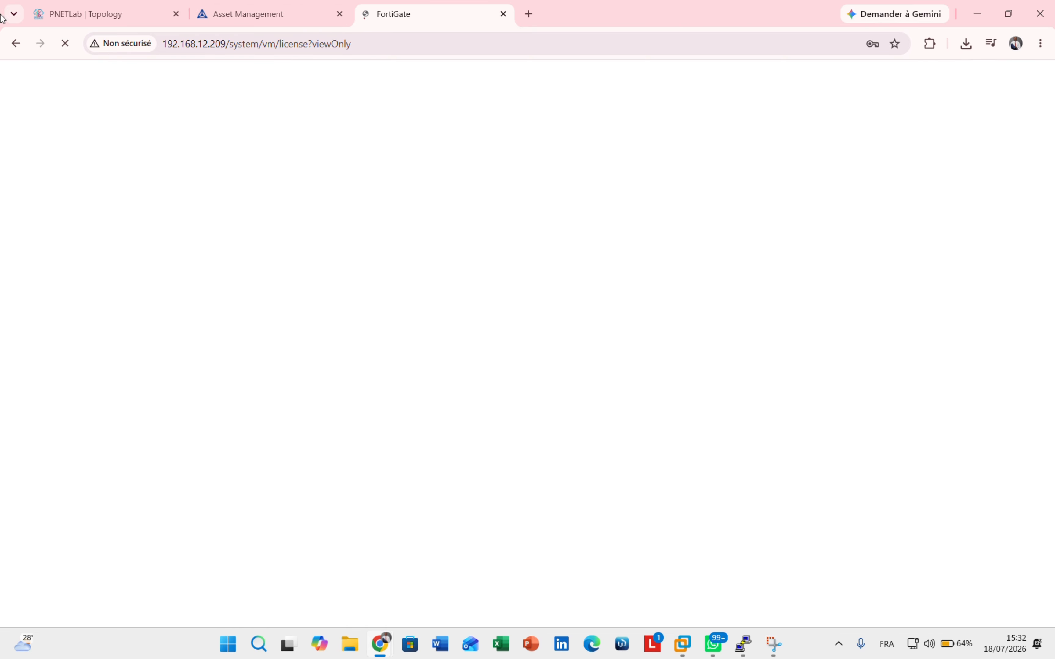
- Save the login password, choose Evaluation license, and autofill the FortiCare e-mail
click(785, 254)
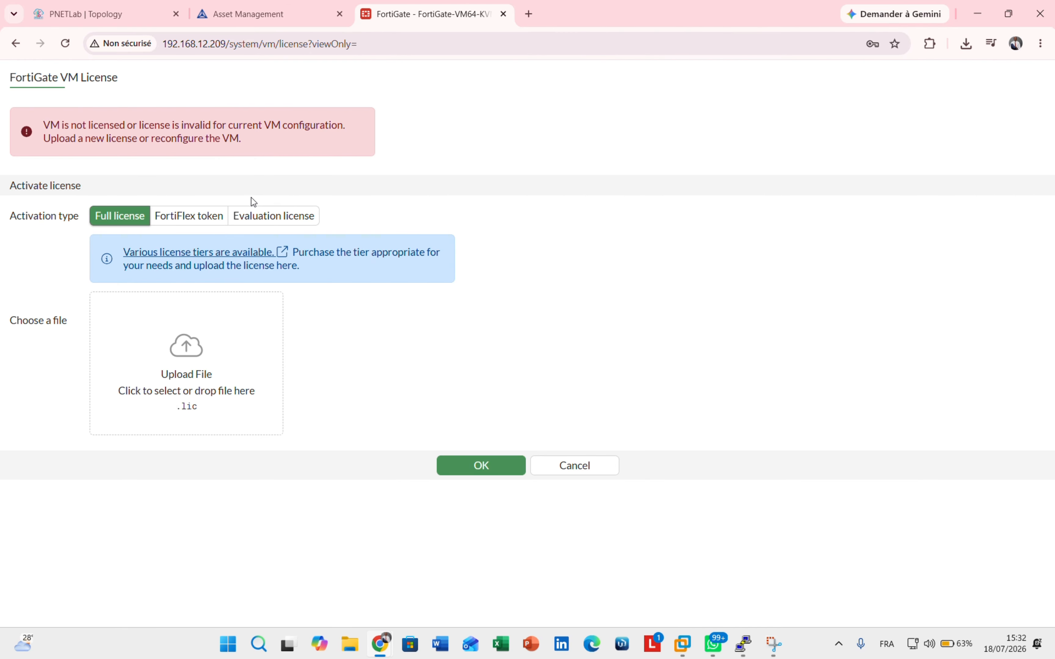
click(262, 218)
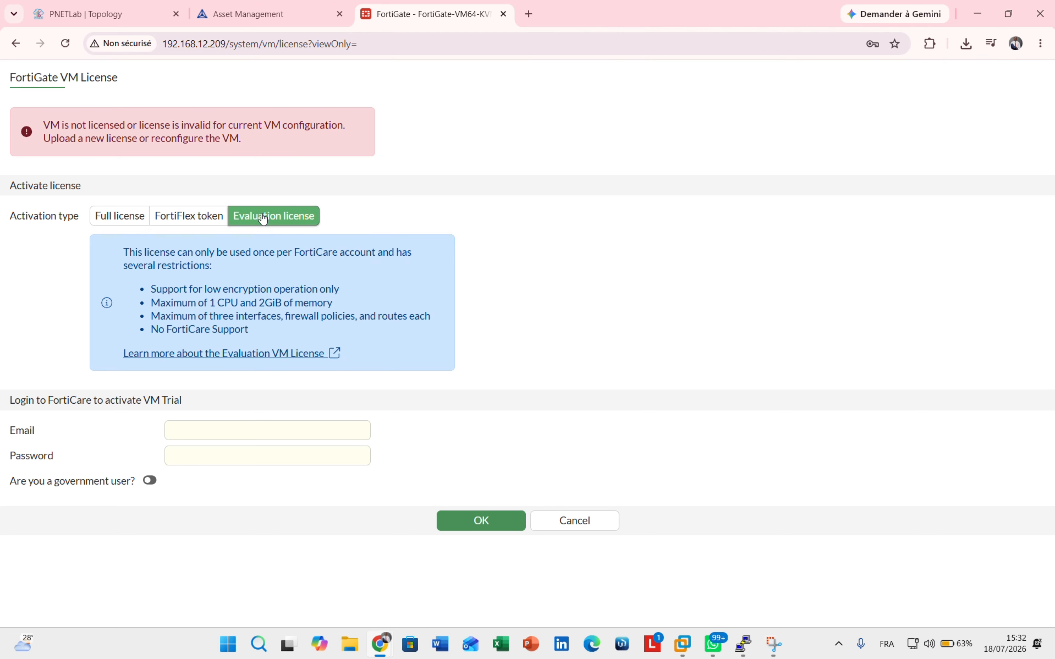
click(243, 438)
text(ra)
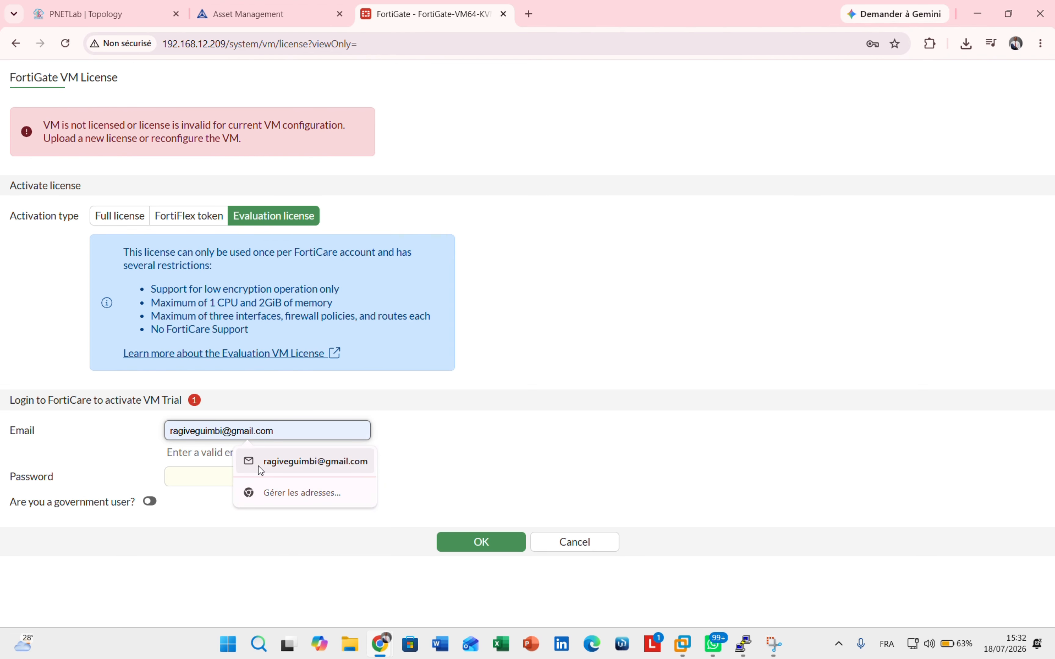
click(254, 463)
- Check the FortiCloud asset management page, then return to the FortiGate license form
click(301, 17)
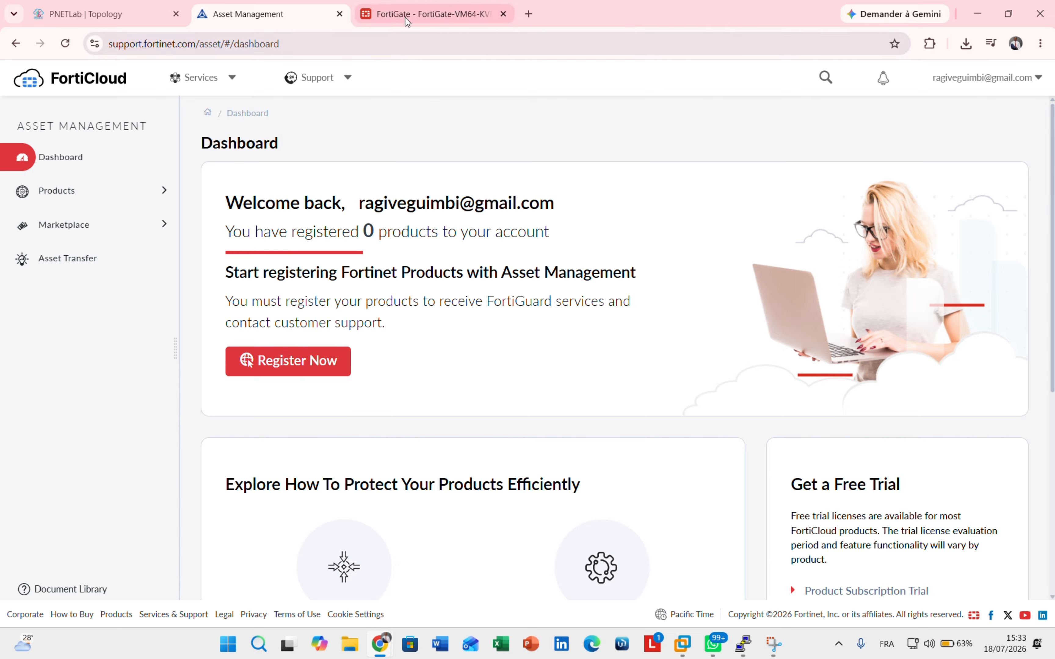
mouse_move(403, 15)
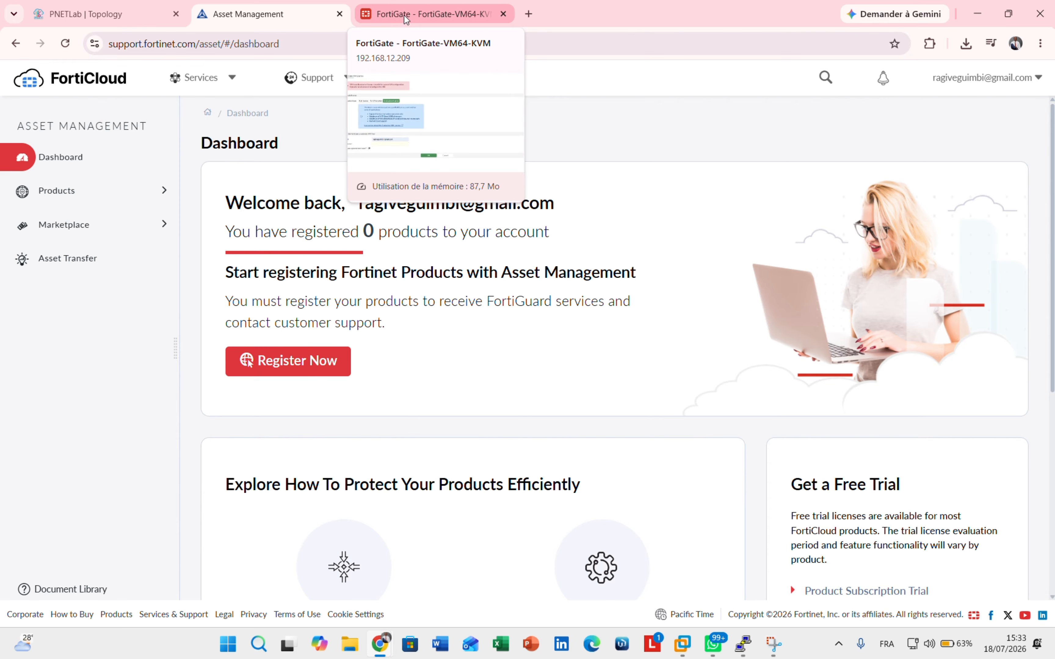
click(404, 14)
- Enter the FortiCare account password, retyping it once, then view the FortiCloud asset dashboard
click(219, 454)
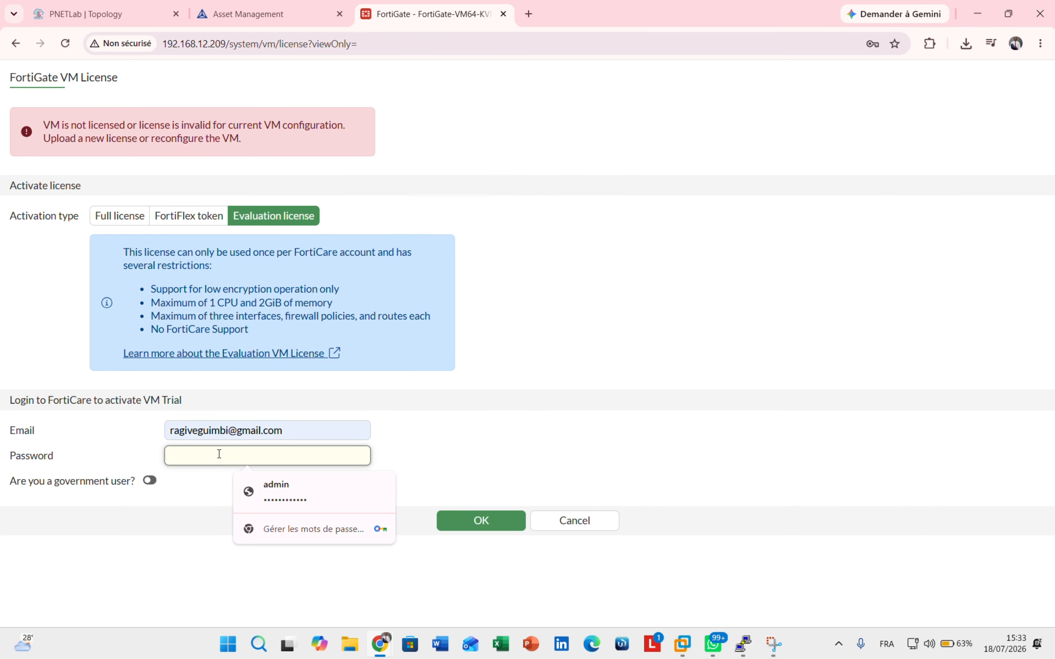
key(Caps_Lock)
text(•)
key(Caps_Lock)
text(•••••)
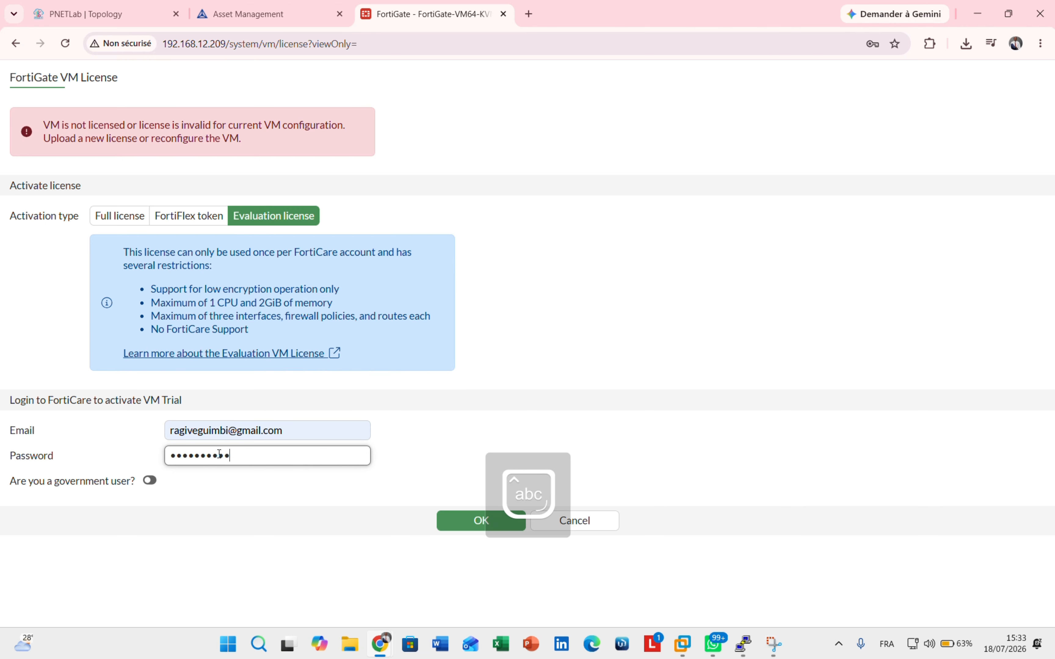
key(BackSpace)
key(BackSpace)
key(BackSpace)
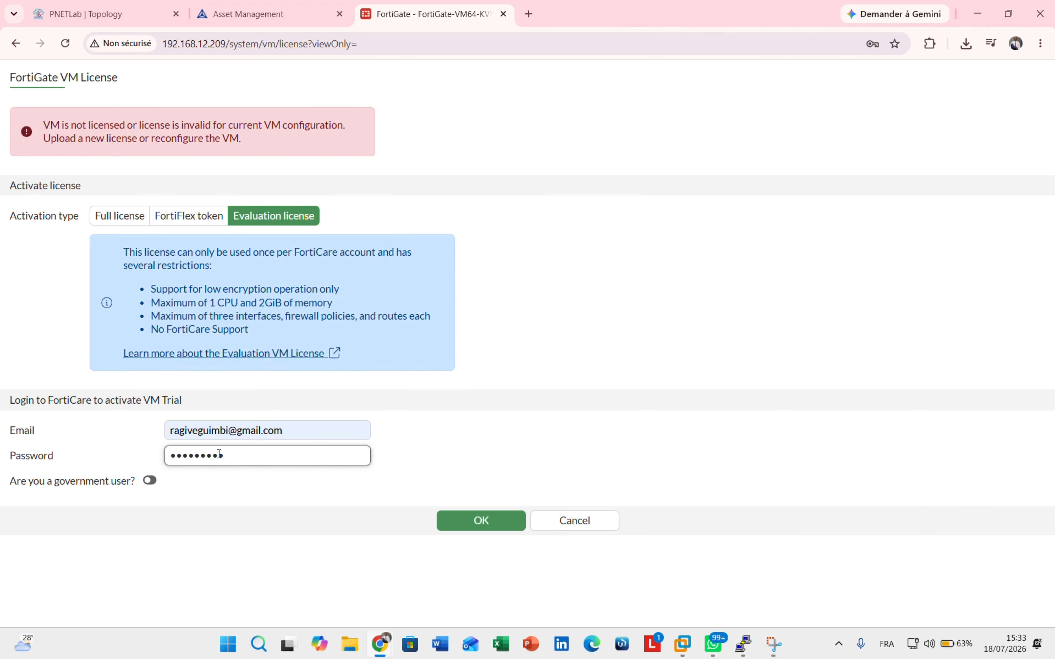
key(BackSpace)
key(BackSpace)
key(BackSpace)
key(BackSpace)
key(BackSpace)
key(BackSpace)
key(BackSpace)
key(BackSpace)
key(Caps_Lock)
text(•)
key(Caps_Lock)
text(••)
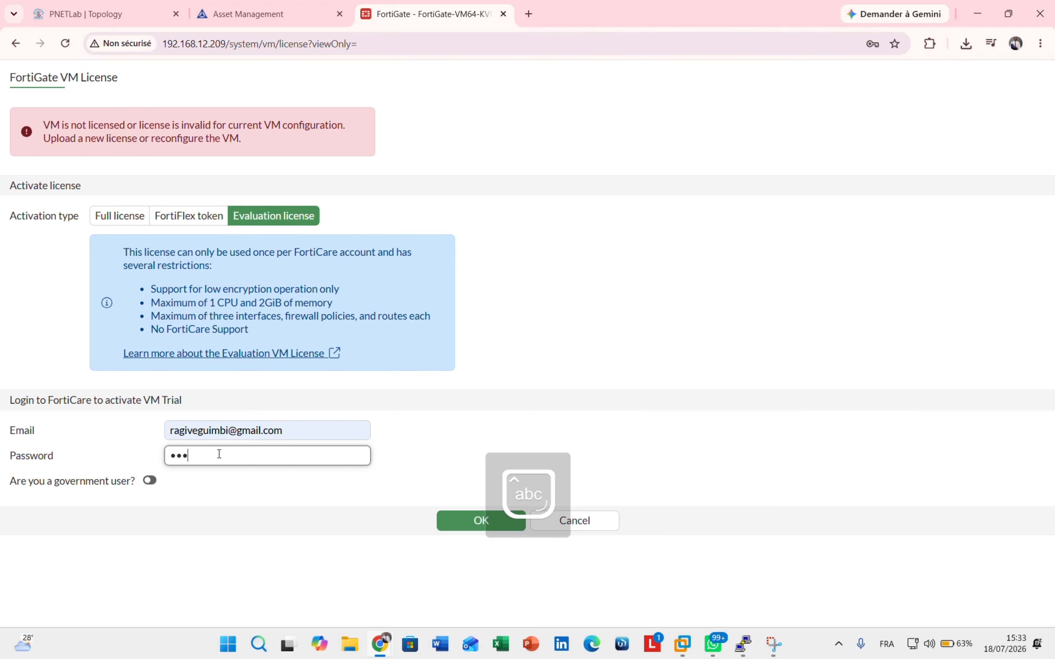
text(••••)
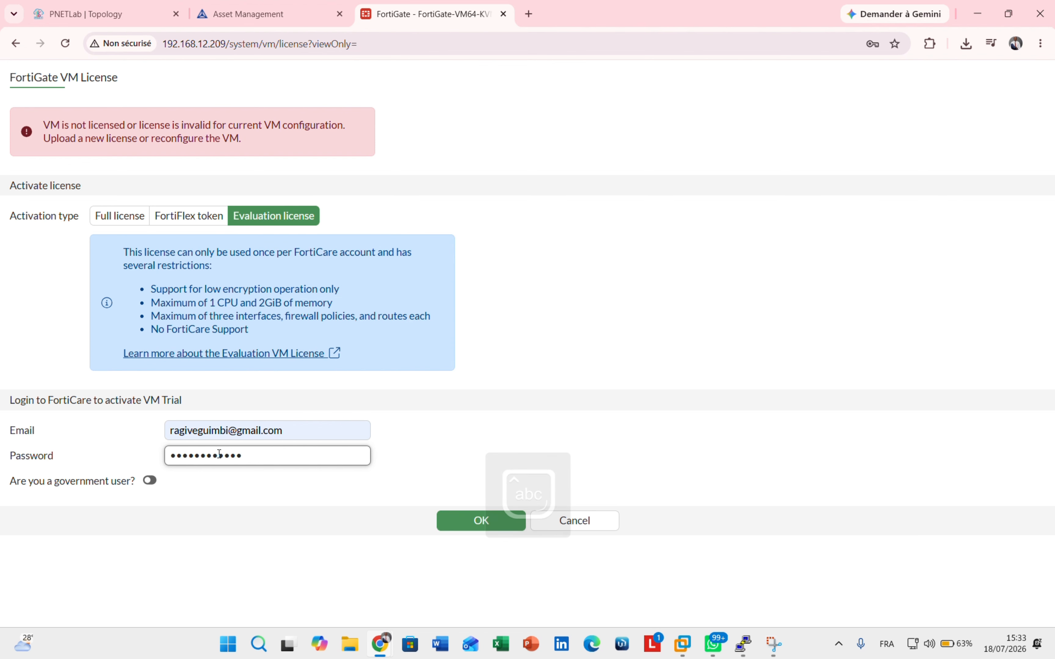
click(217, 16)
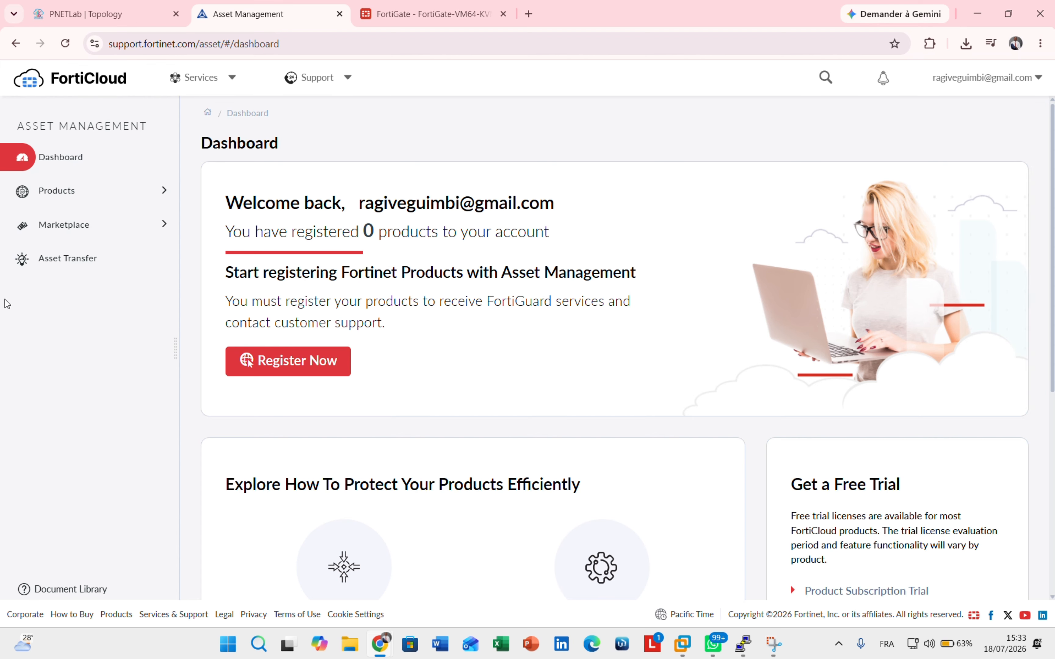
- Open FortiCloud's Product List, showing 0 products, after glancing at the FortiGate and PNETLab tabs
click(37, 195)
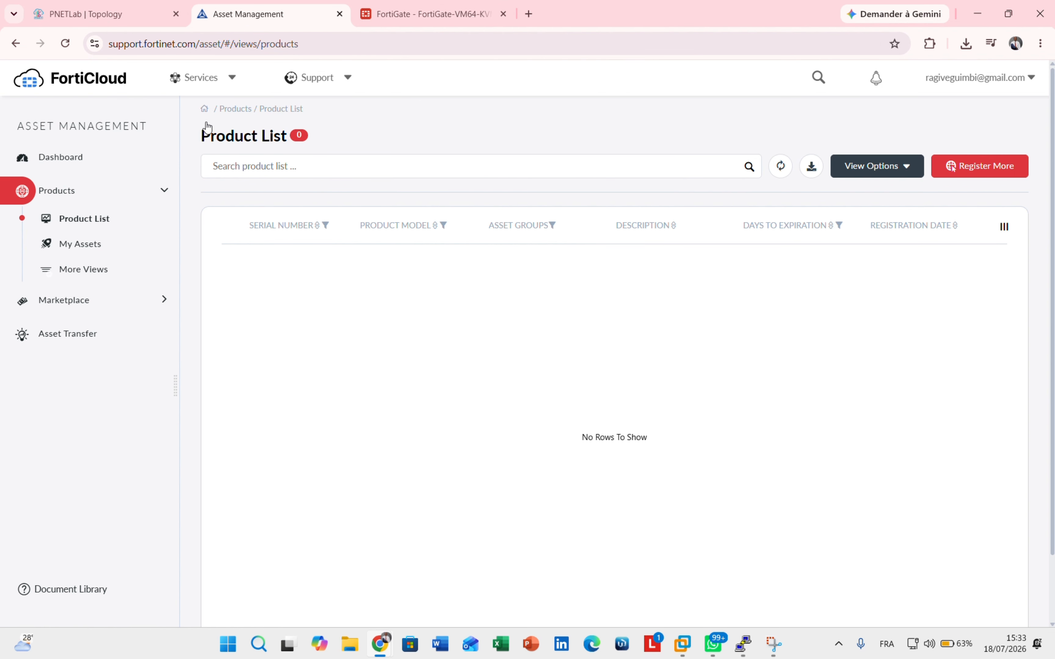
click(395, 15)
click(127, 9)
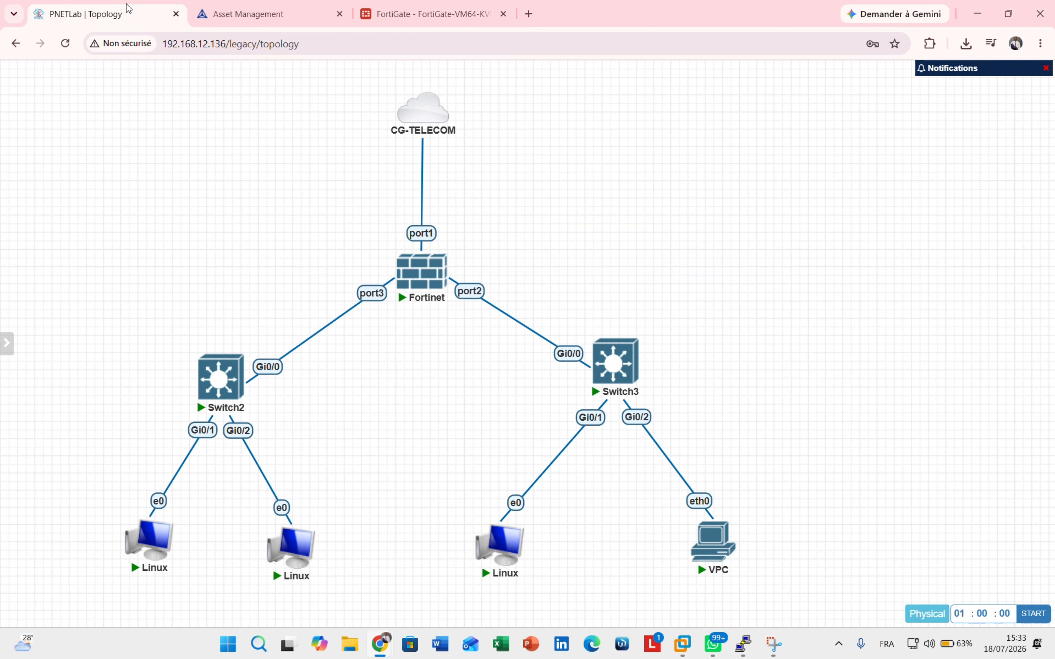
click(258, 14)
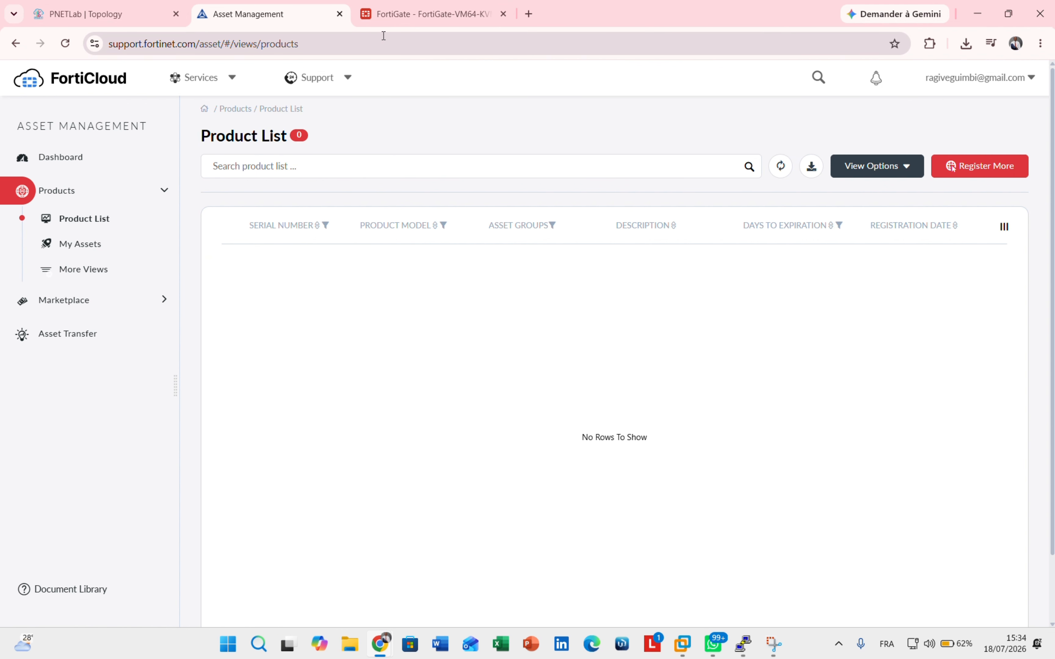
- Submit the evaluation license form with OK and confirm the reboot
click(393, 21)
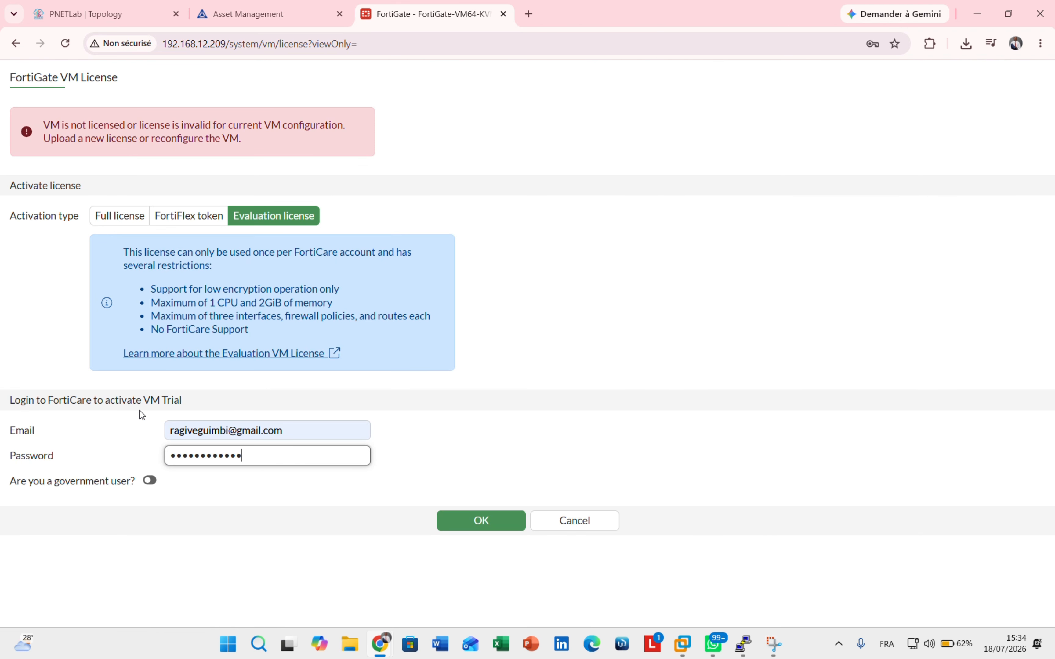
click(477, 526)
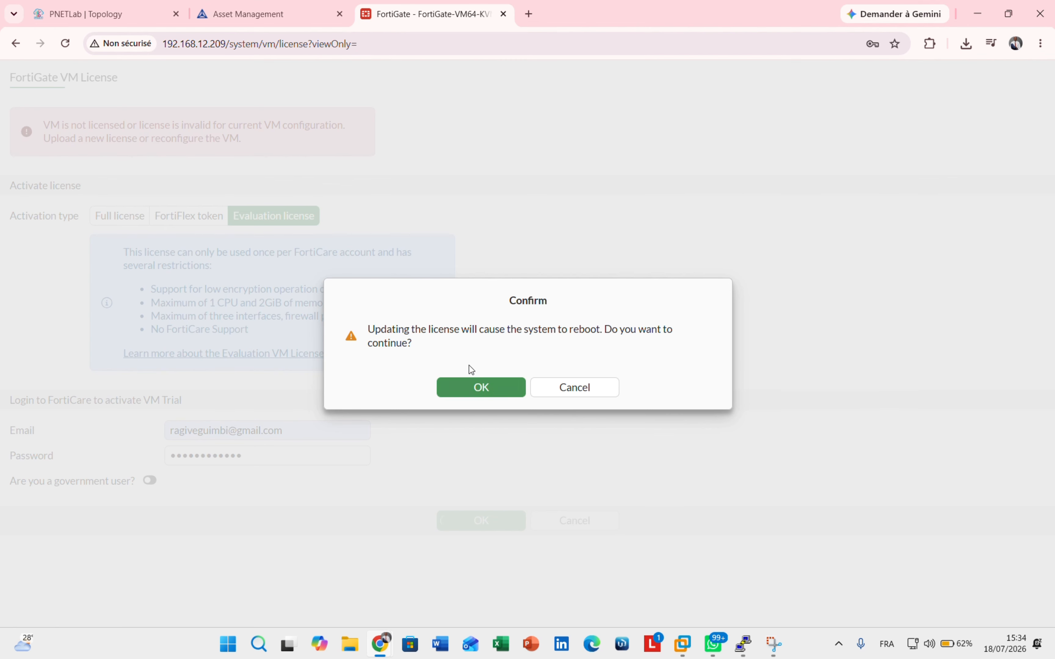
click(481, 386)
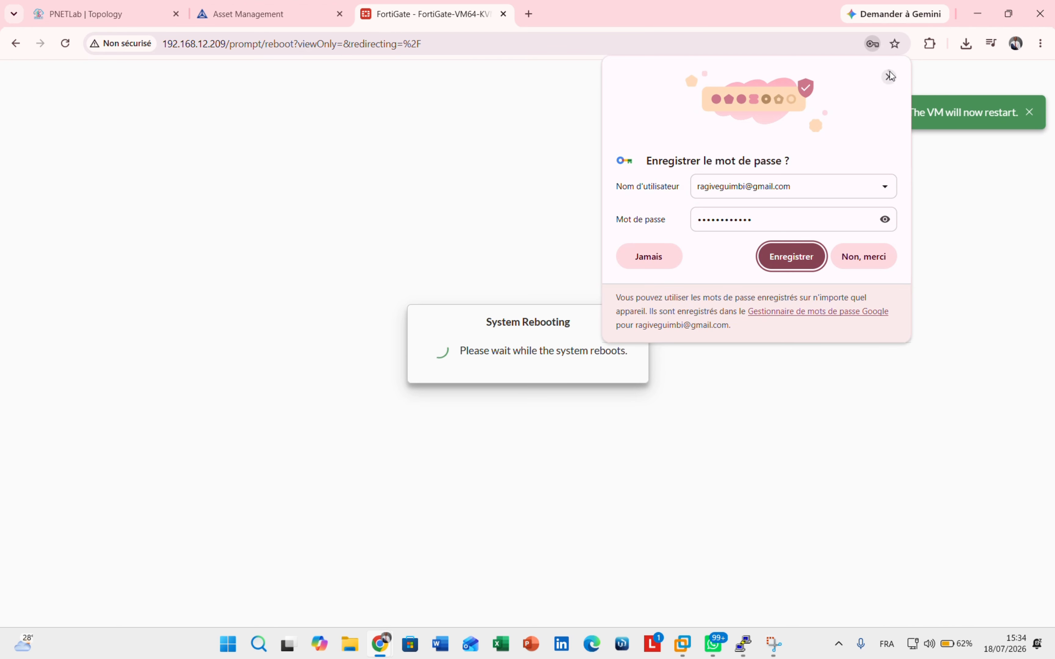
- Dismiss Chrome's save-password bubble and return to the FortiCloud Product List
click(887, 75)
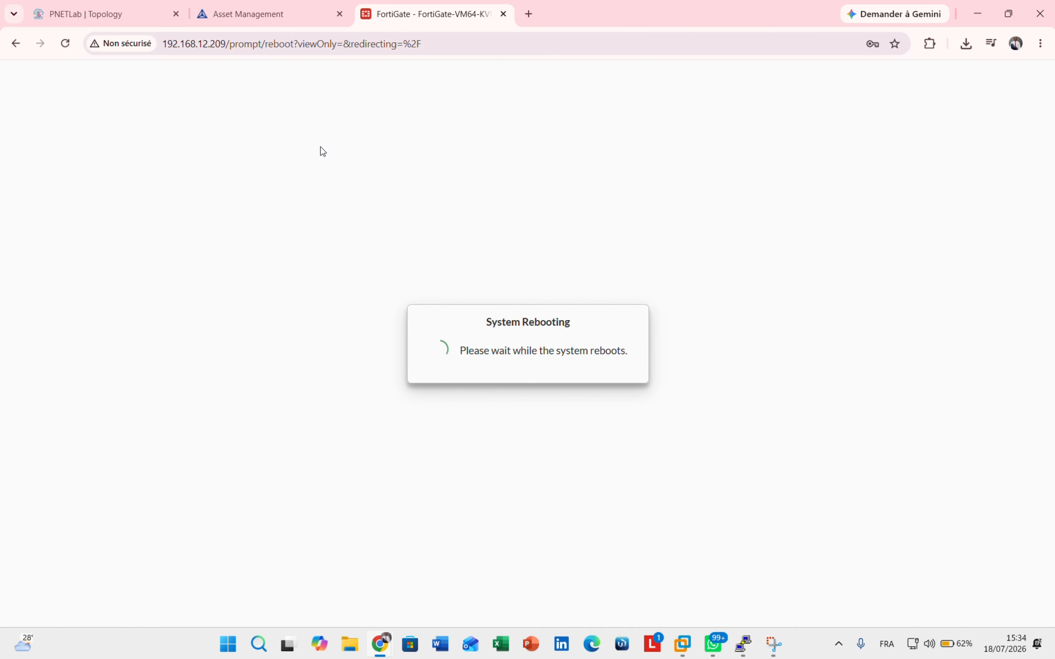
click(277, 6)
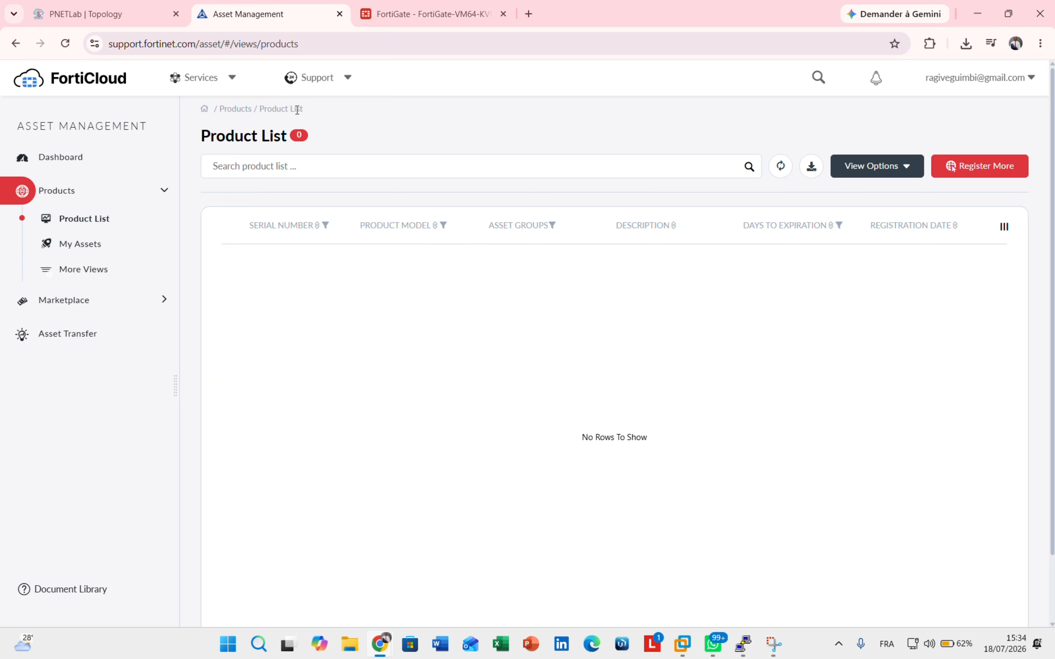
- Refresh FortiCloud and reopen the Product List, now listing one FortiGate VM Trial
click(65, 43)
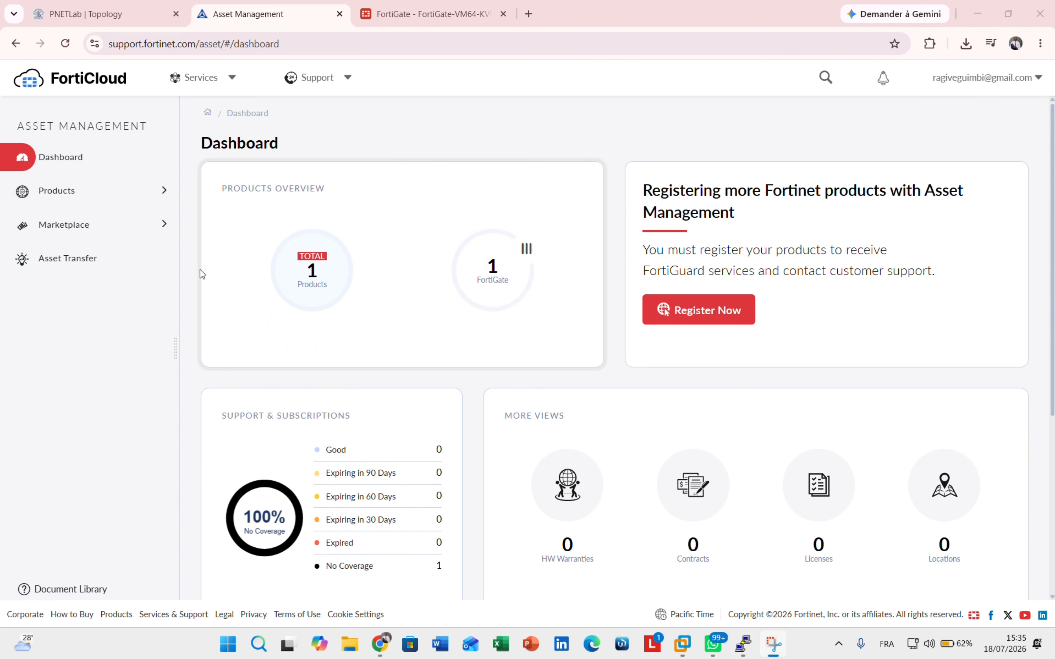
click(51, 189)
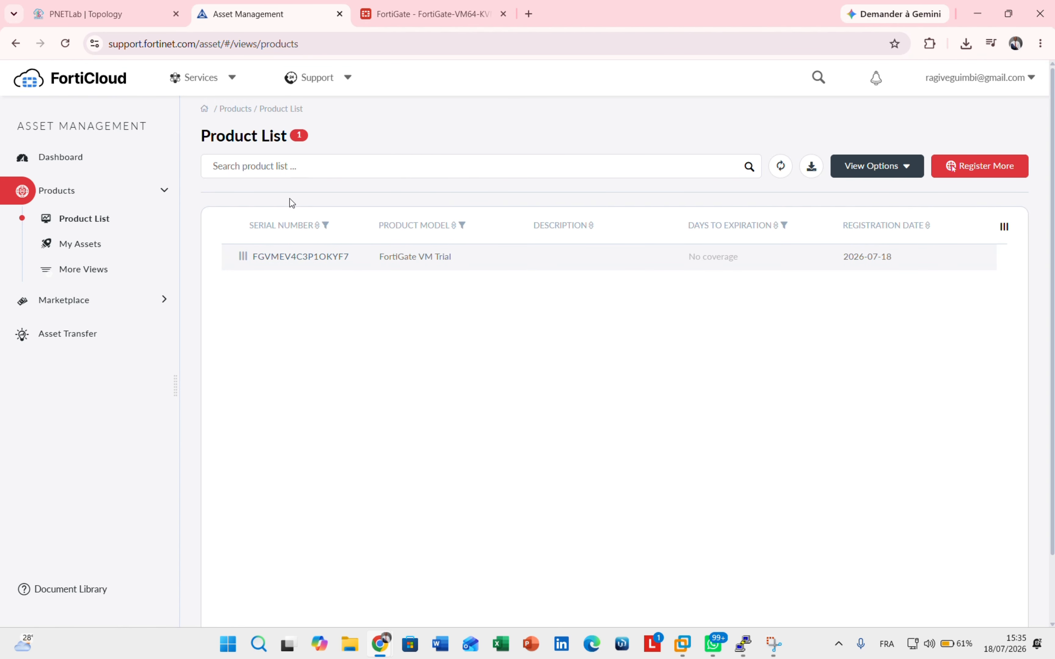
click(429, 13)
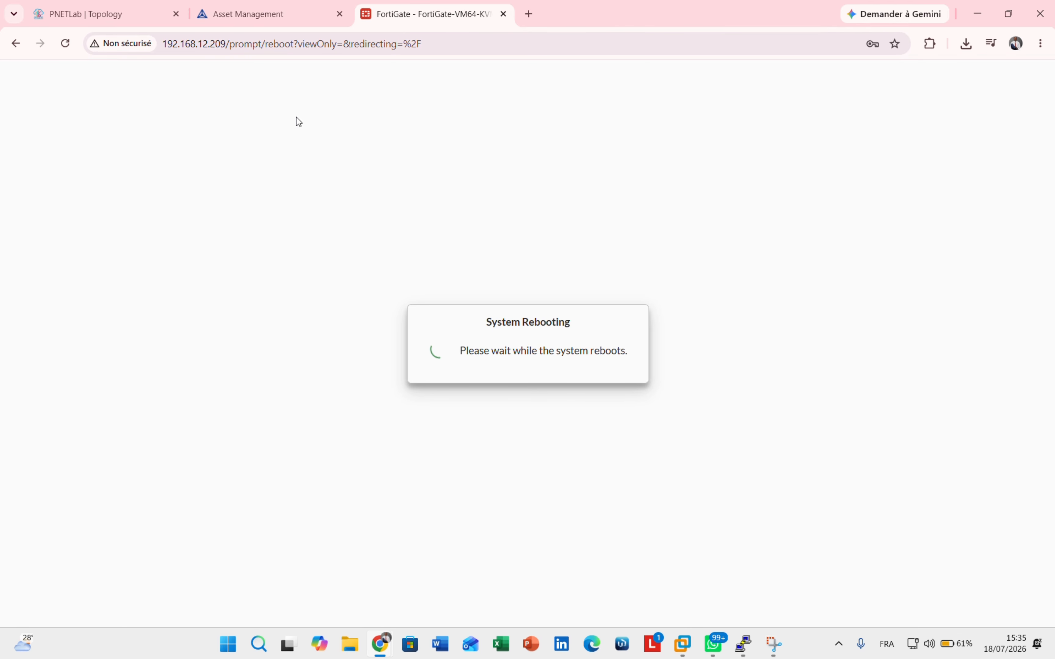
click(65, 43)
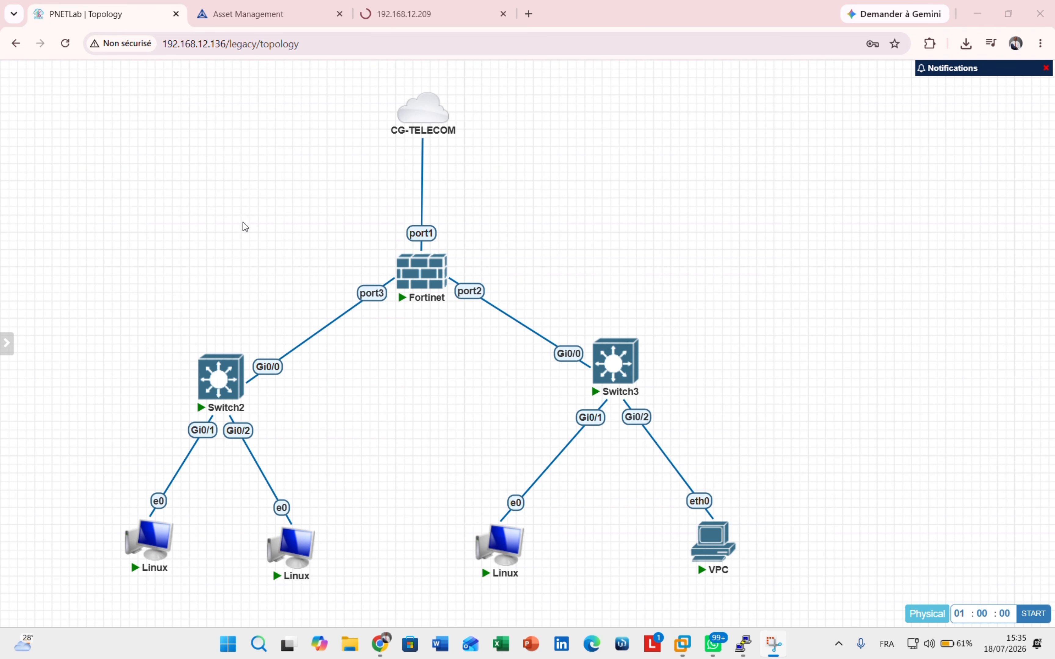
click(389, 21)
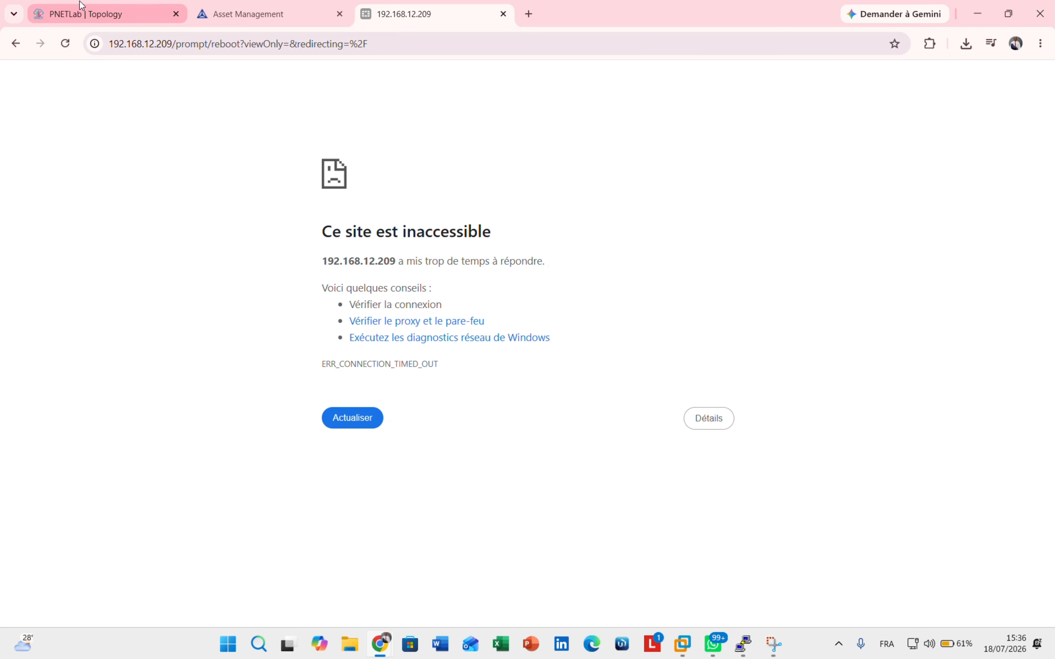
click(128, 43)
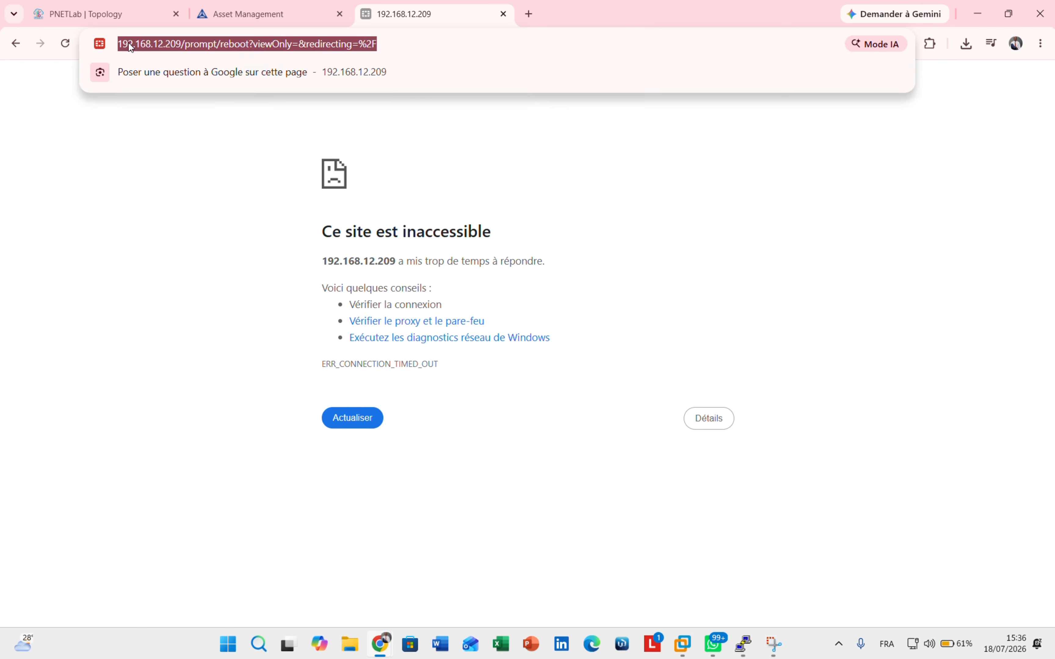
key(Return)
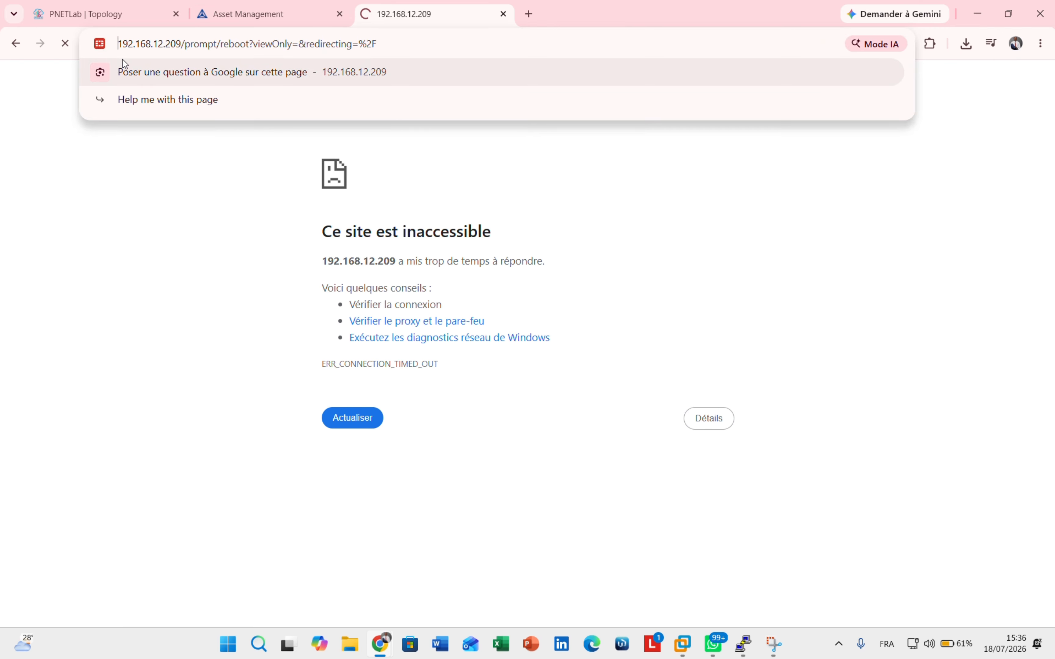
text(https)
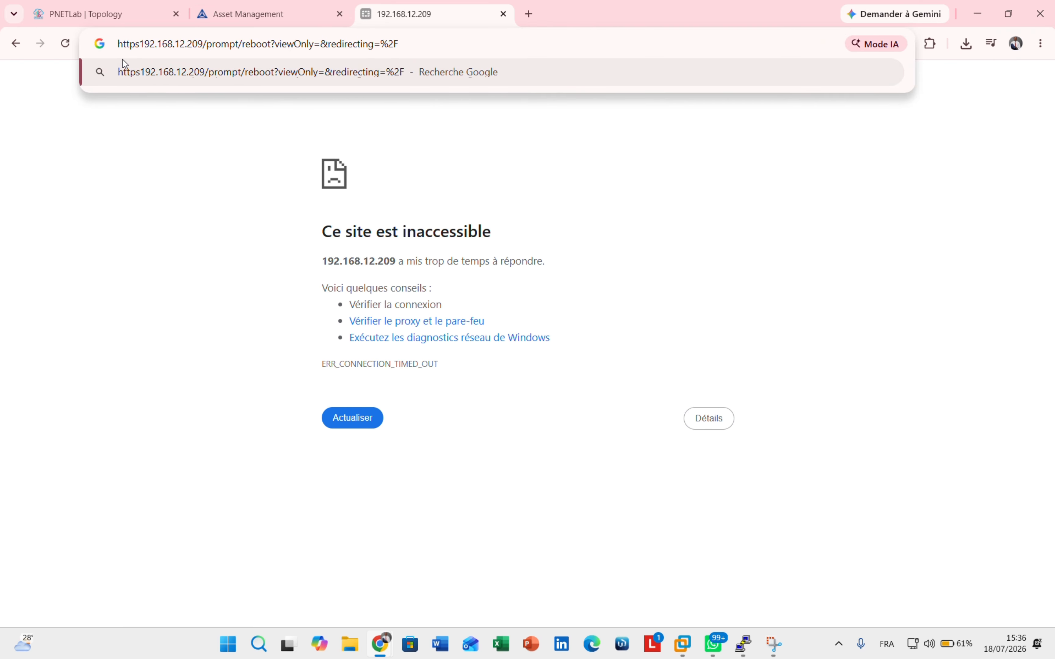
text(://)
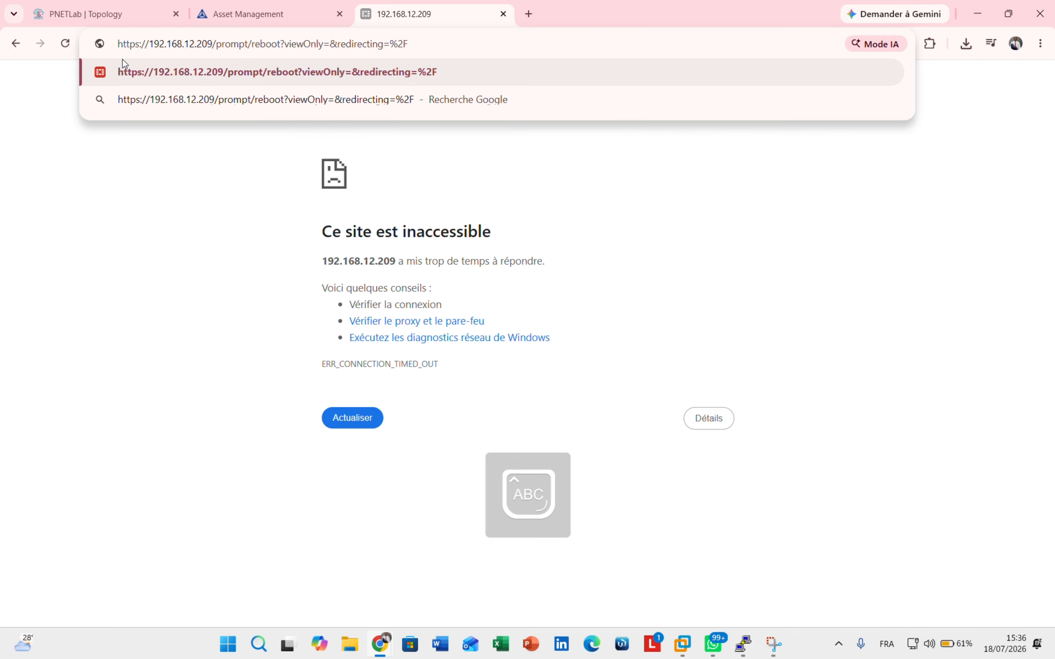
key(Return)
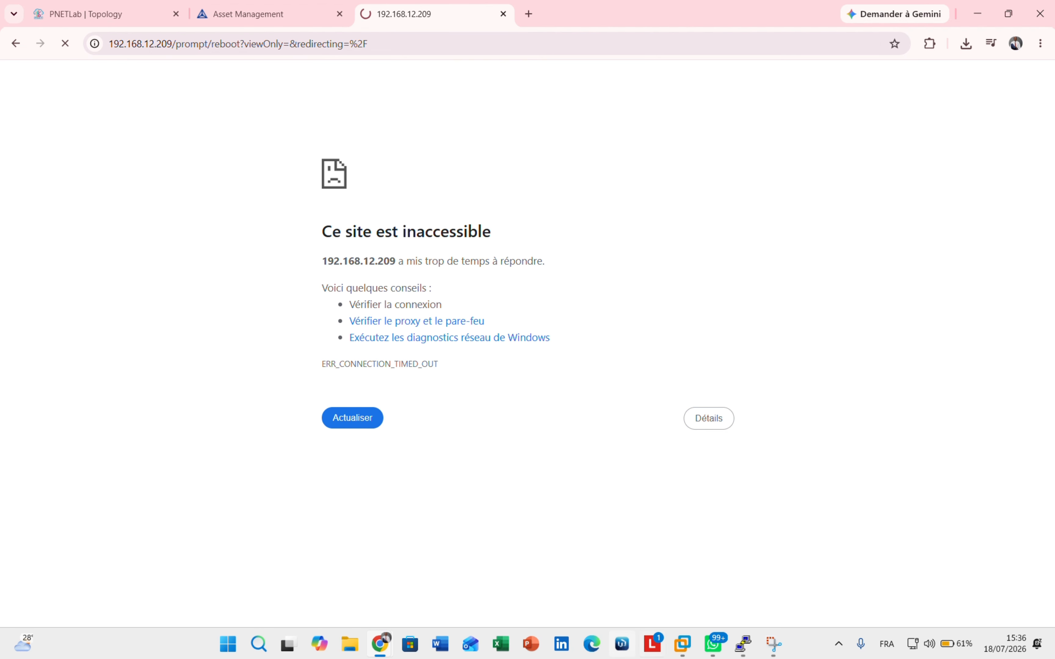
- Log in as admin with the password at the rebooted FortiGate PuTTY console
mouse_move(745, 653)
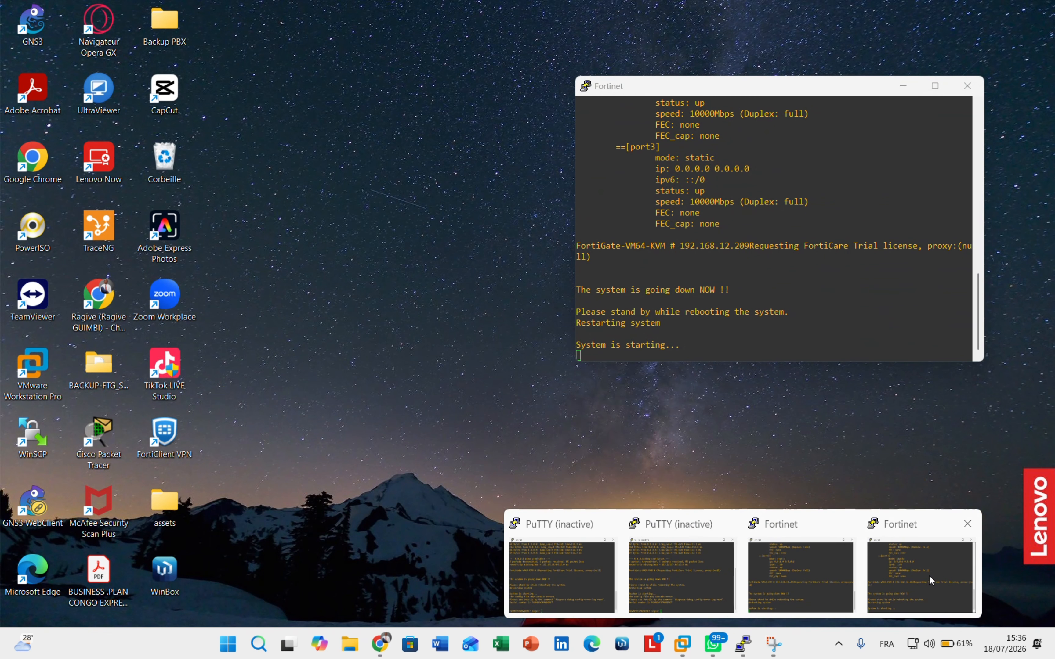
click(929, 576)
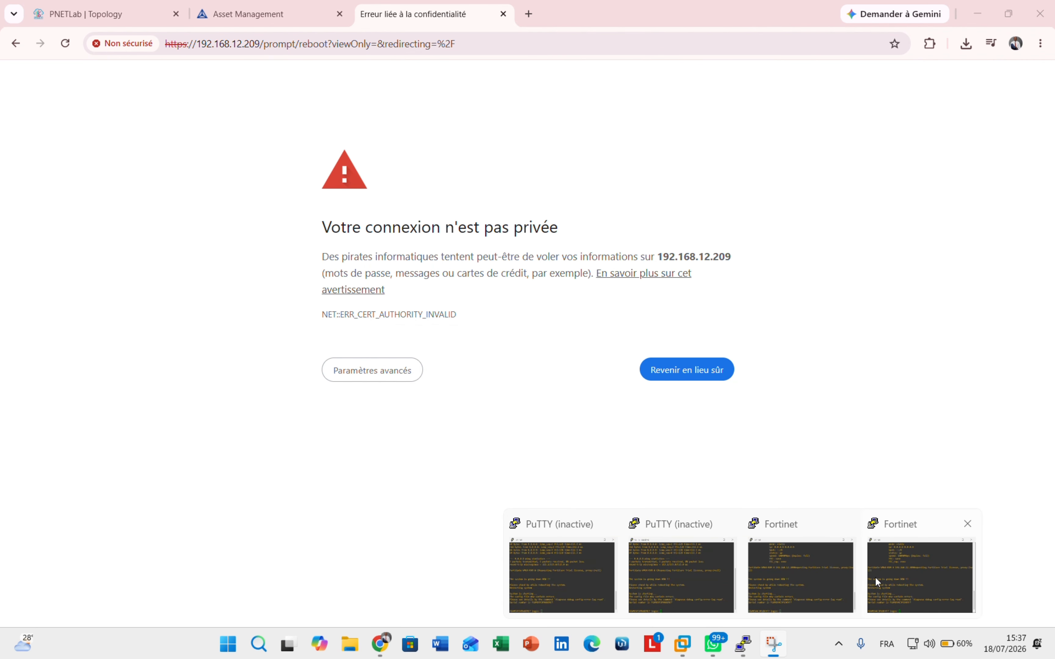
click(878, 581)
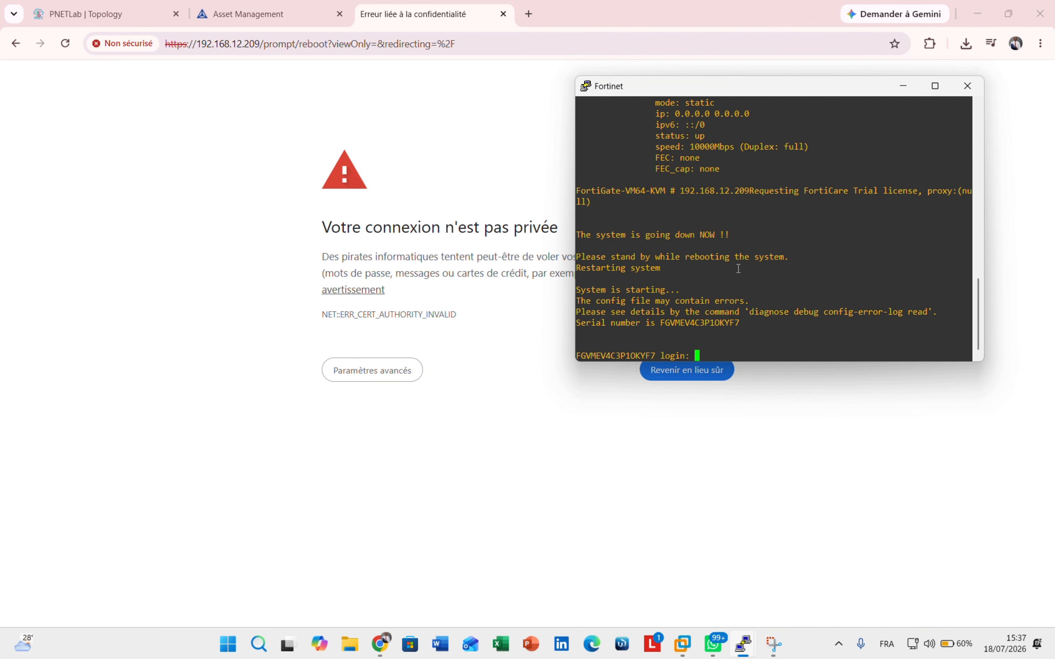
key(Caps_Lock)
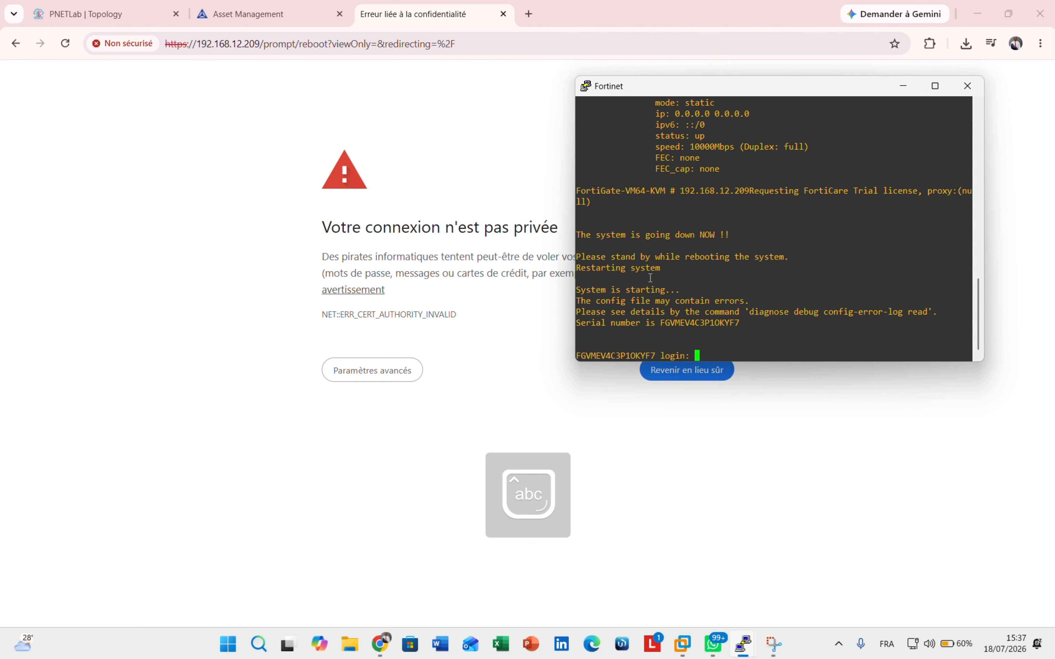
text(admin)
key(Return)
key(Caps_Lock)
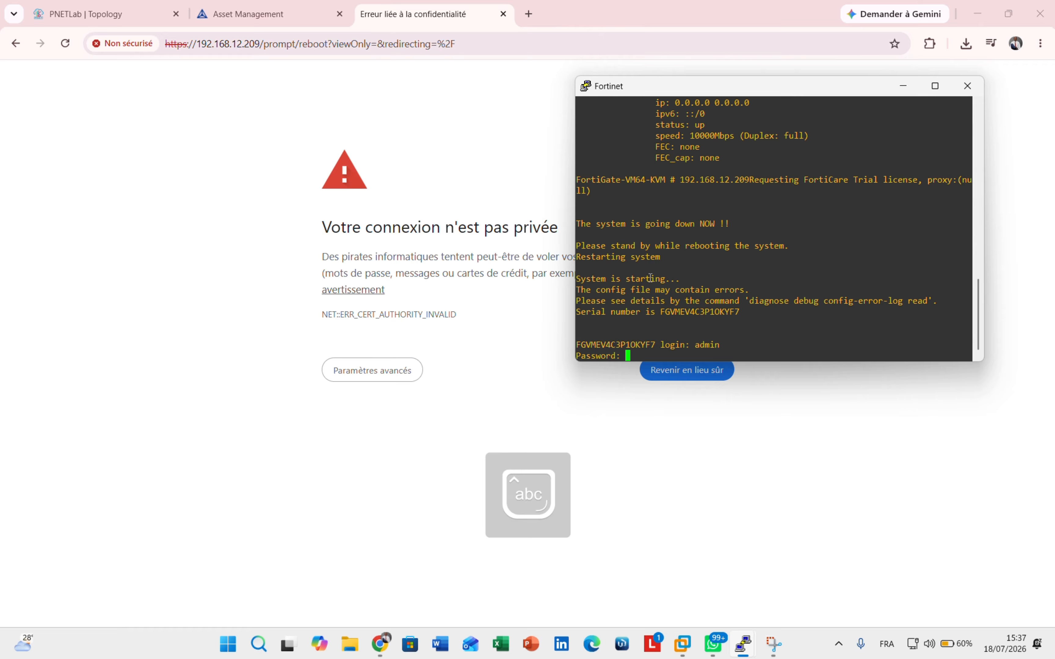
key(Return)
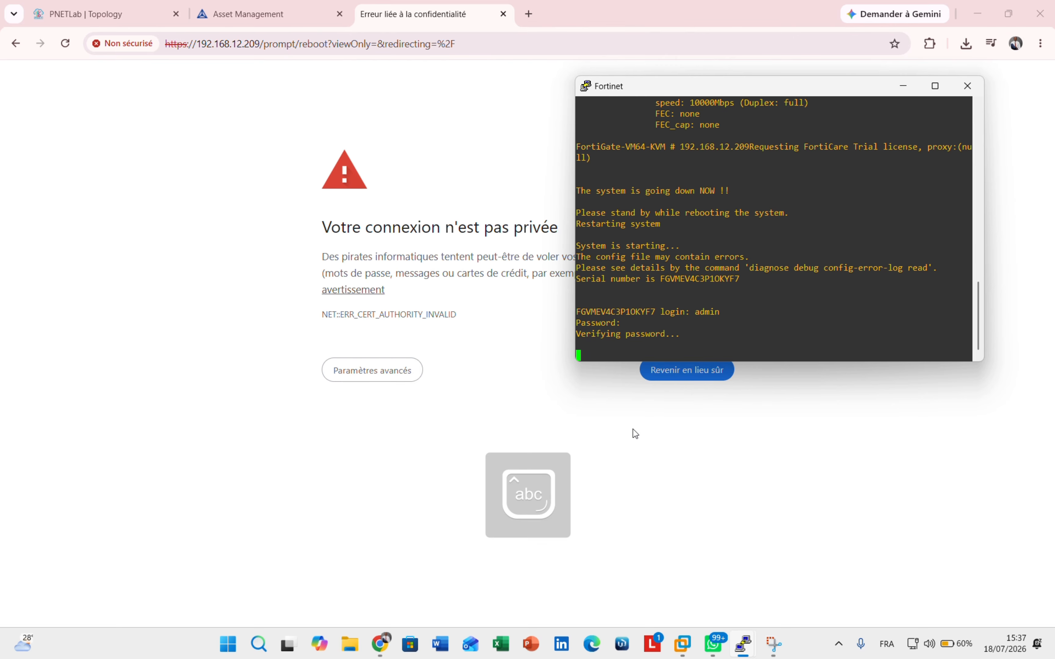
- Return to Chrome and expand the certificate warning's Paramètres avancés details
click(476, 426)
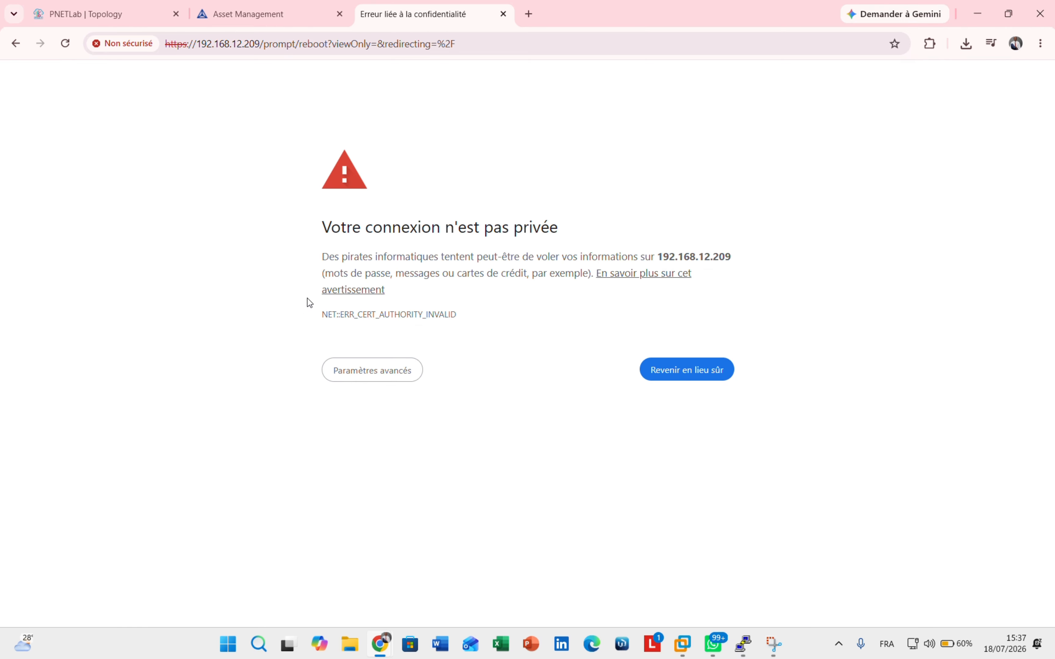
click(379, 380)
click(454, 492)
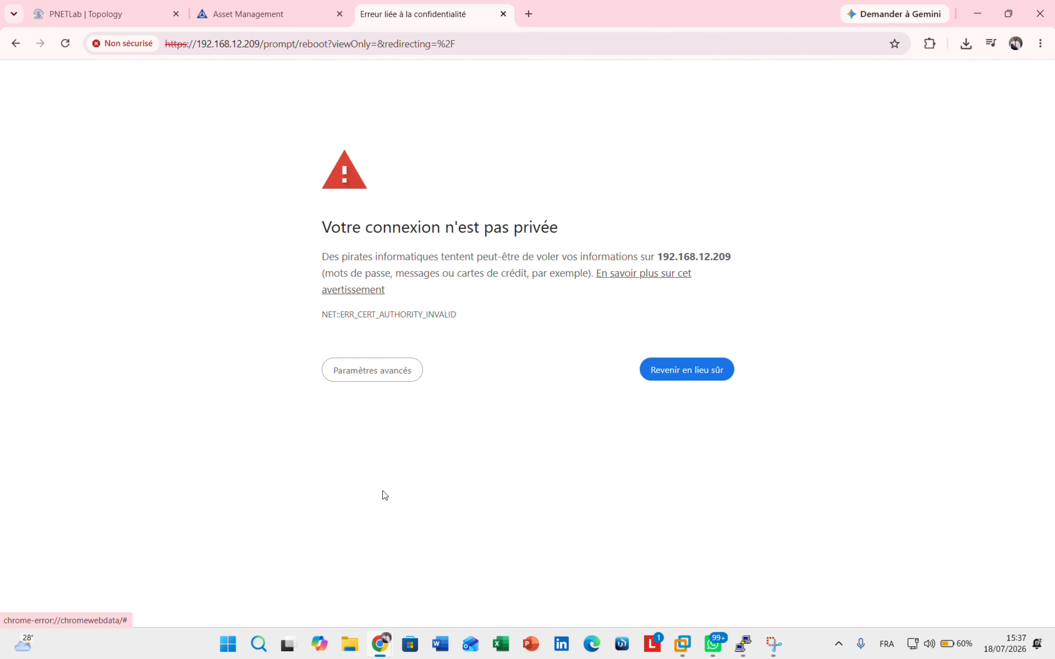
click(395, 370)
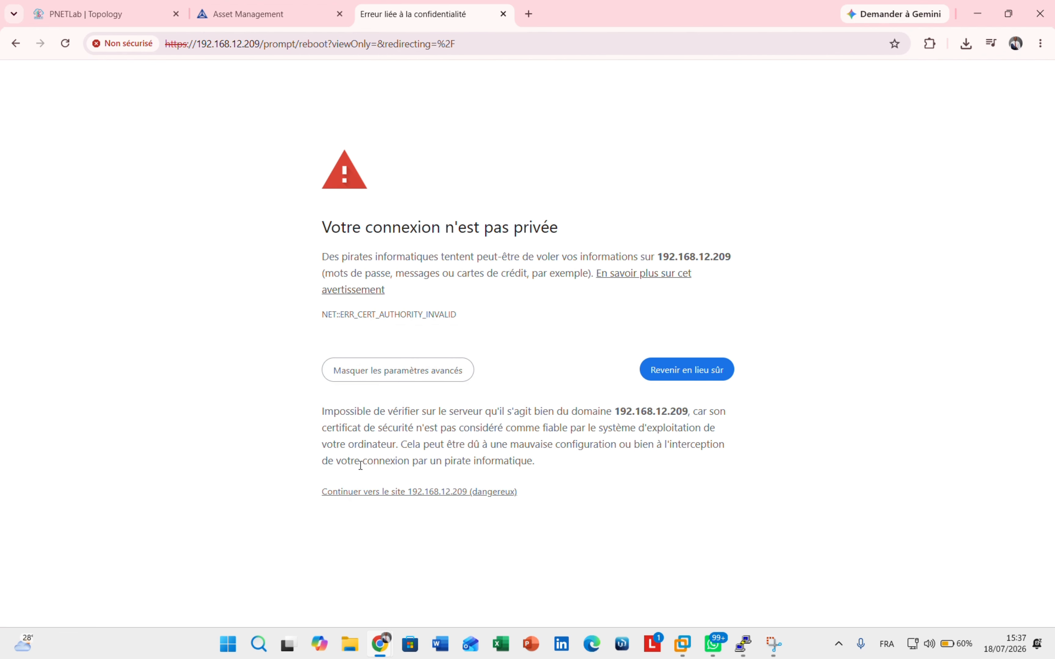
- Continue to 192.168.12.209 past the warning and sign in as admin with the password
click(346, 493)
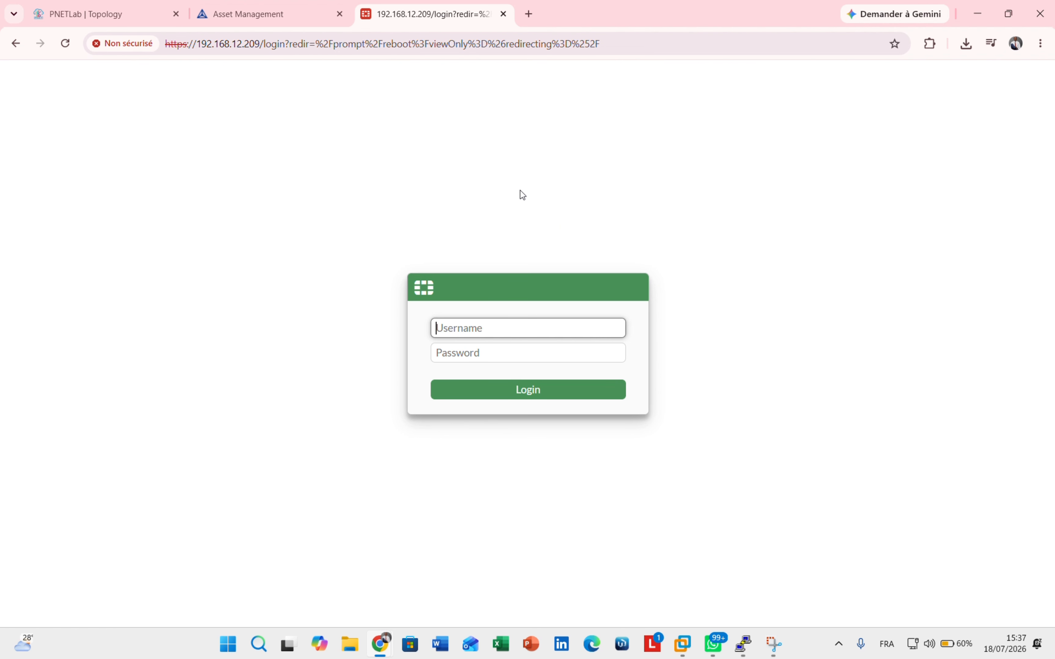
text(admin)
click(479, 359)
key(Caps_Lock)
text(••••)
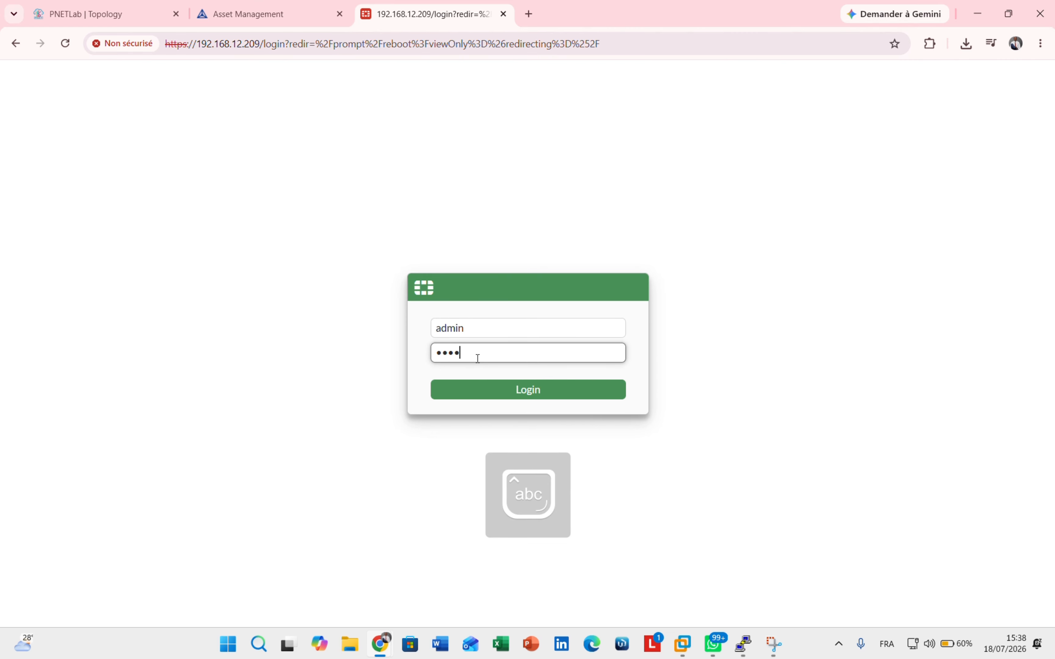
text(•••)
key(Return)
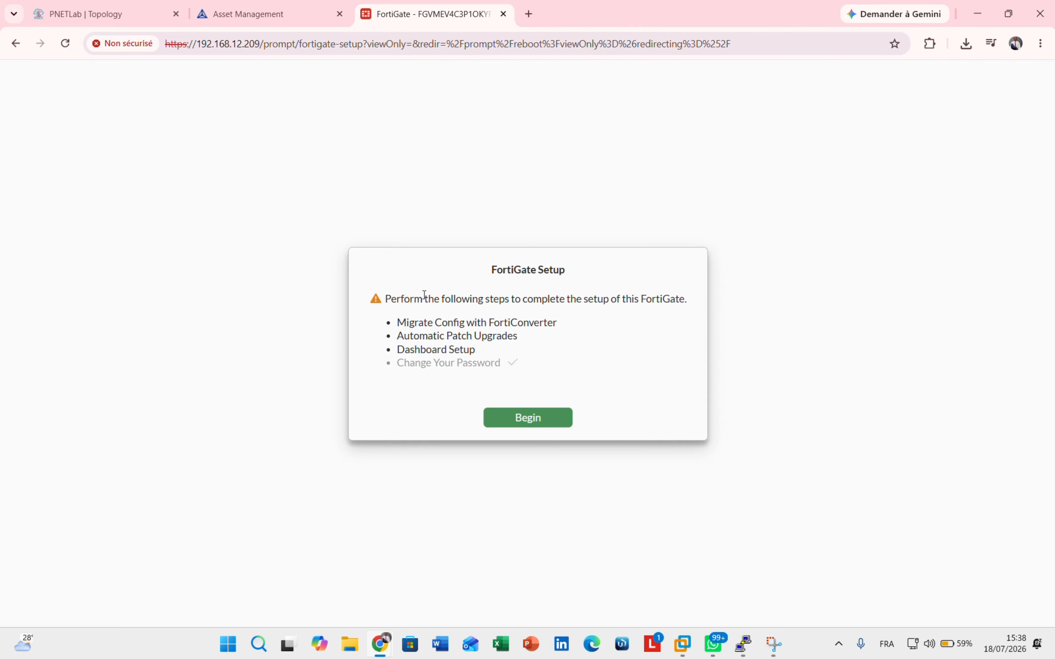
- Begin setup, defer config migration, and save and acknowledge automatic patch upgrades for v7.6
click(511, 419)
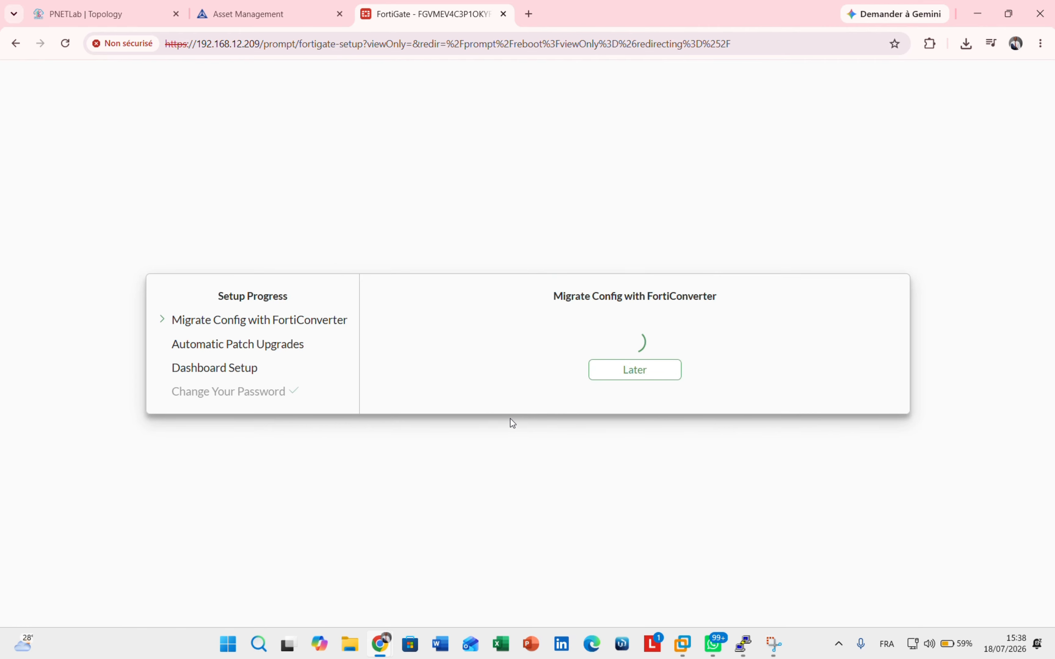
click(620, 368)
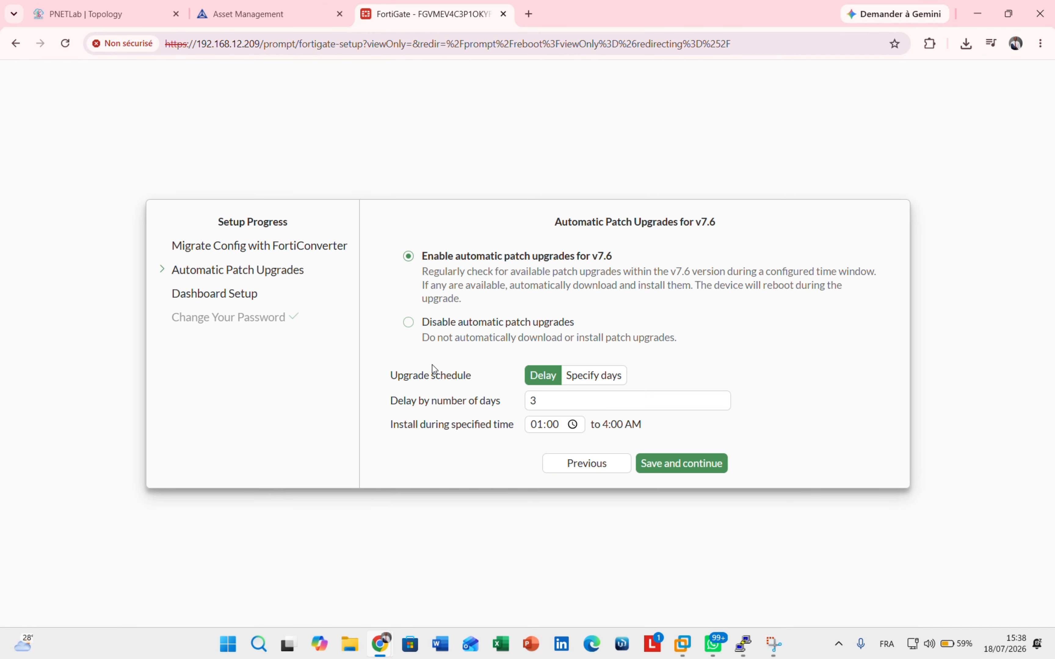
click(673, 466)
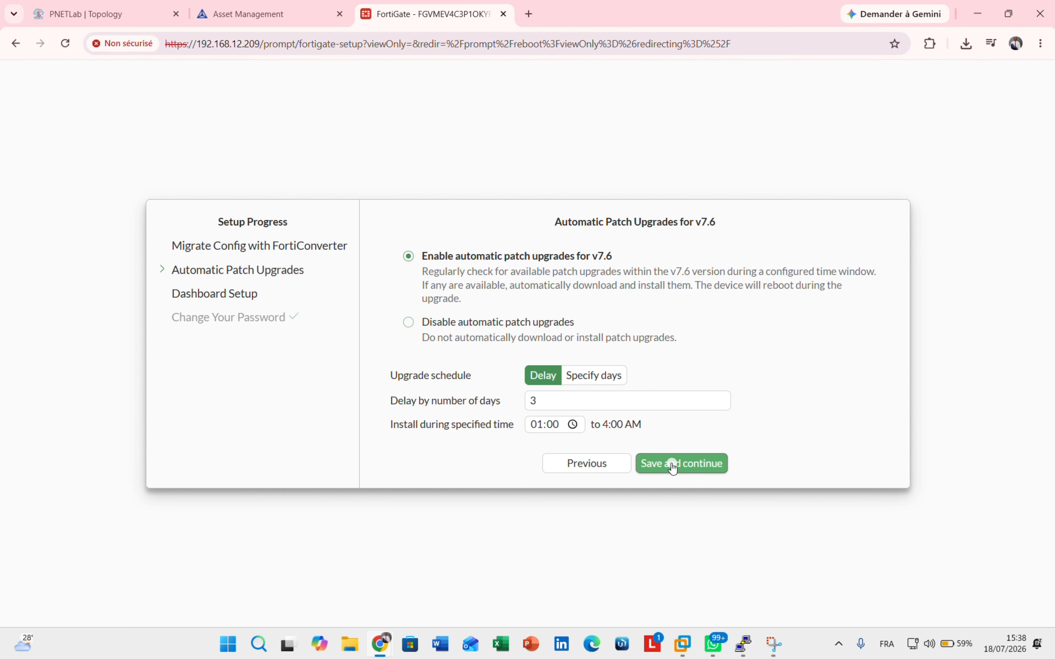
click(495, 366)
click(495, 398)
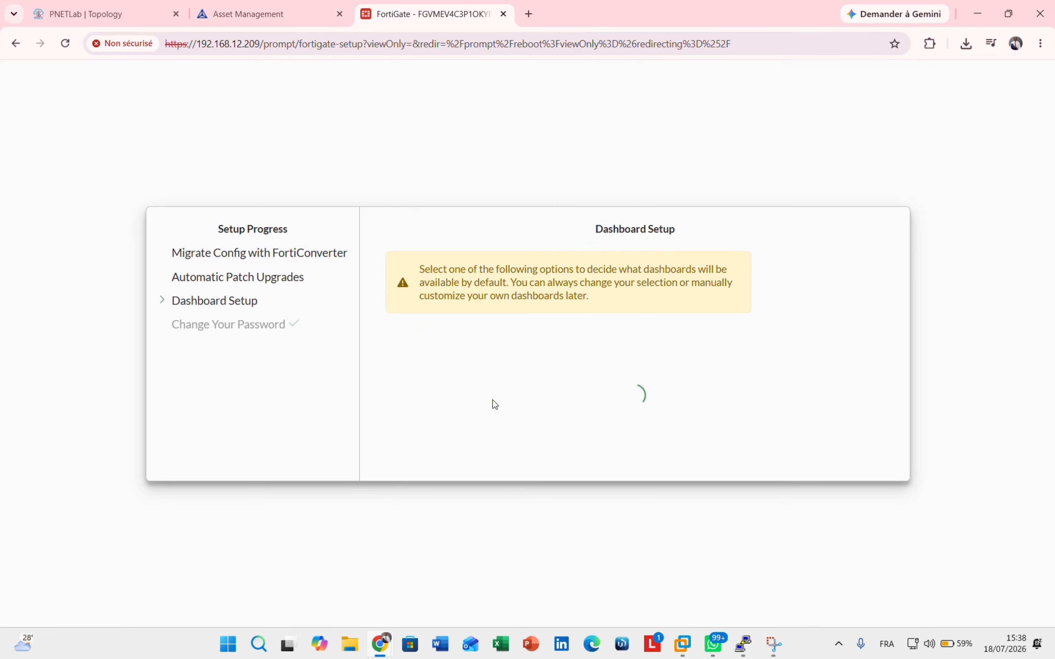
- Accept the Optimal dashboard set to open the Status dashboard
click(697, 460)
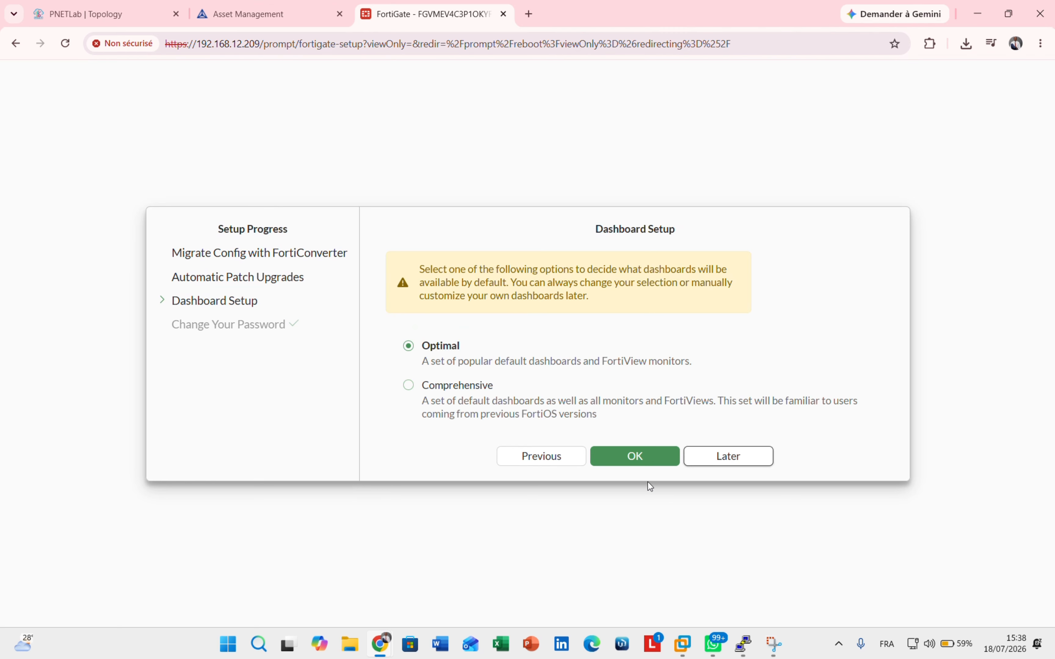
click(700, 462)
click(624, 454)
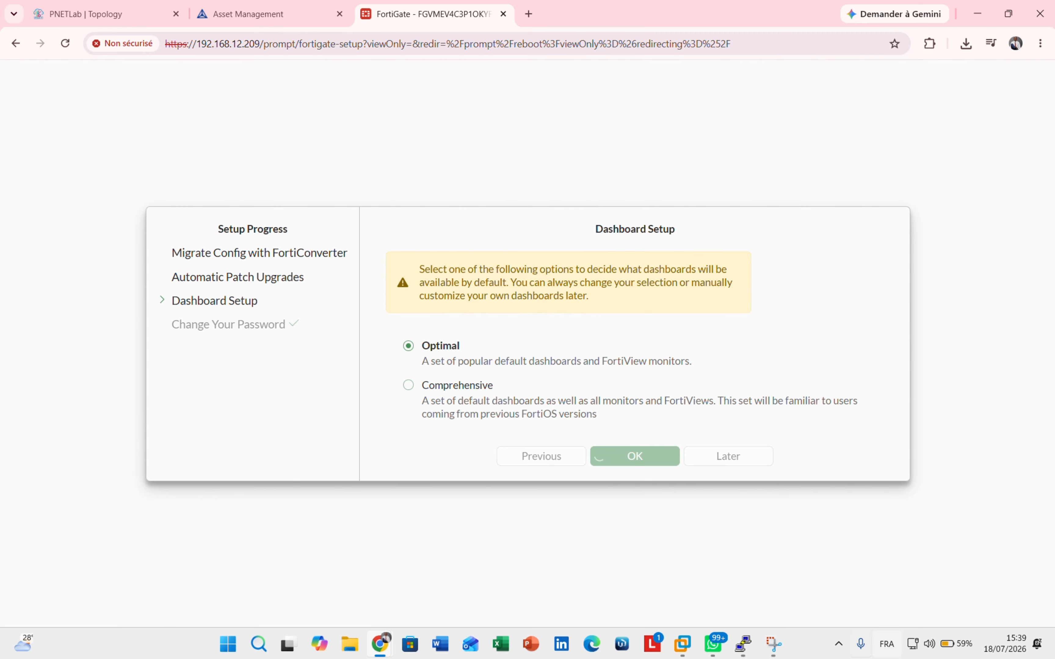
mouse_move(737, 645)
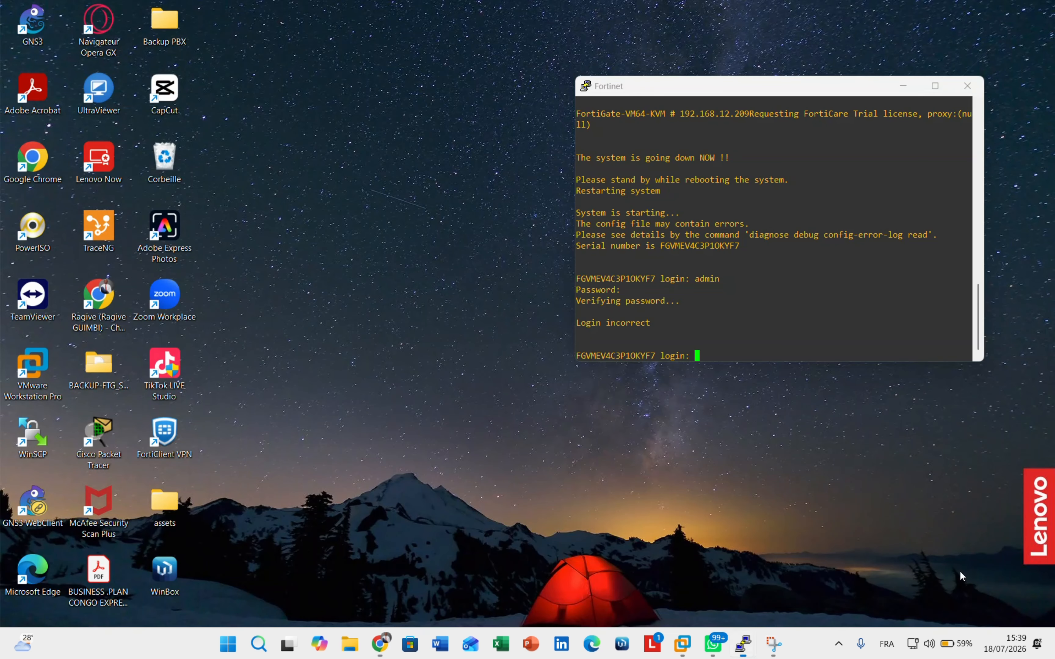
click(960, 571)
click(493, 375)
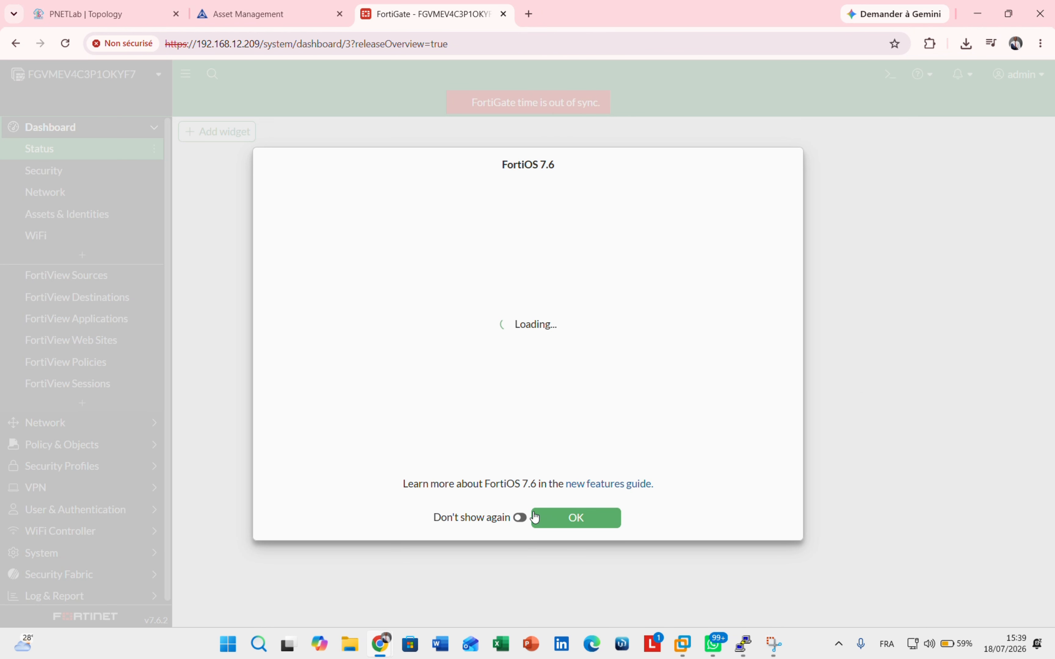
- Dismiss the FortiOS 7.6 overview and check the evaluation license notice in notifications
click(576, 518)
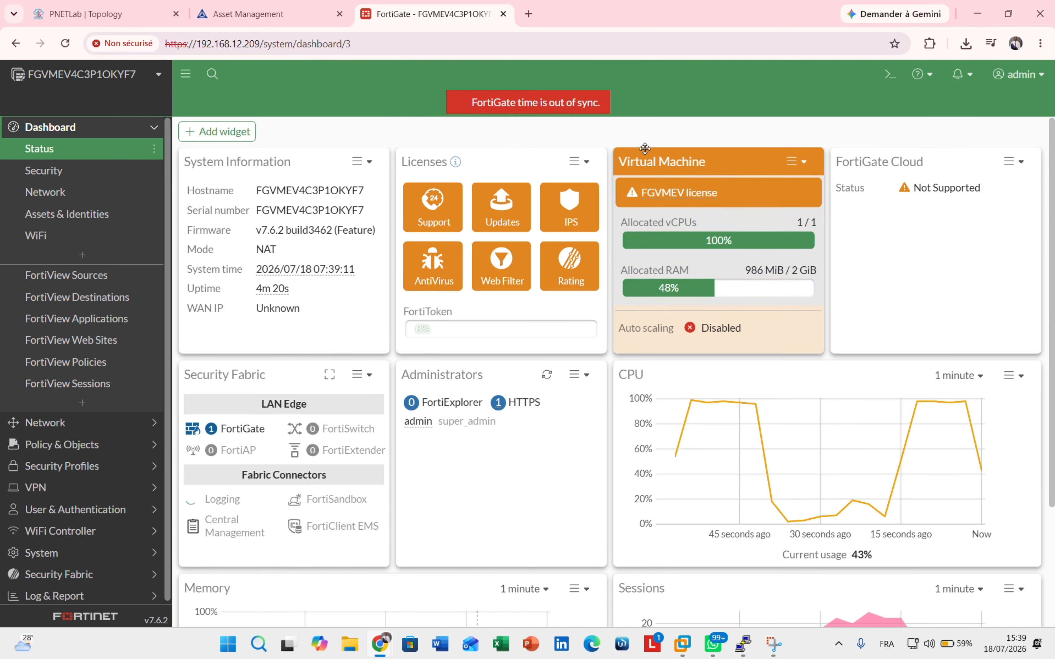
mouse_move(529, 201)
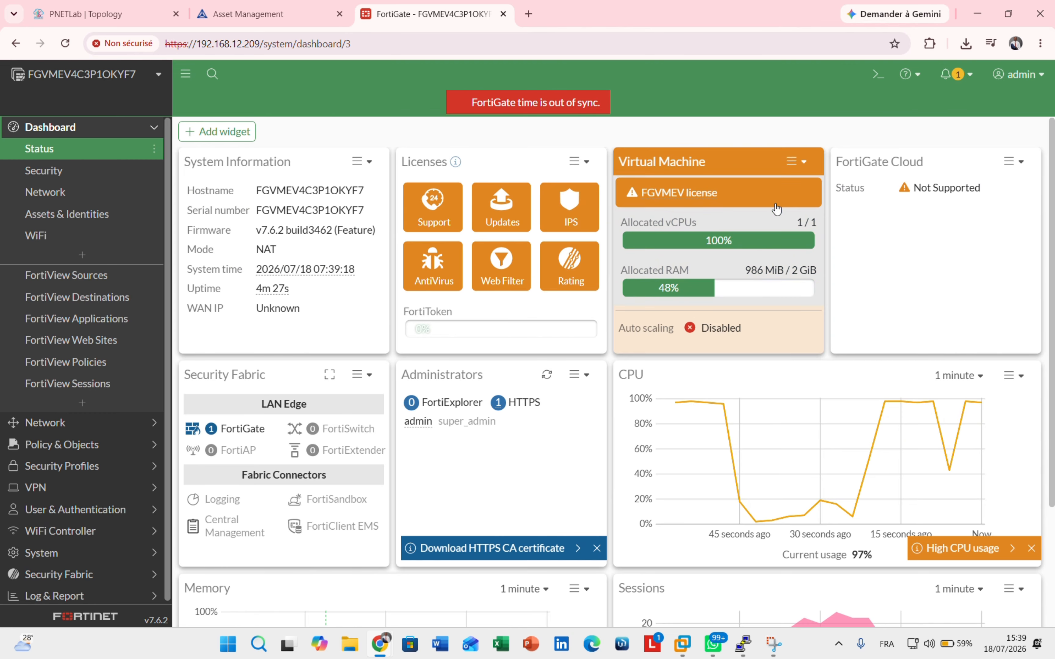
click(946, 76)
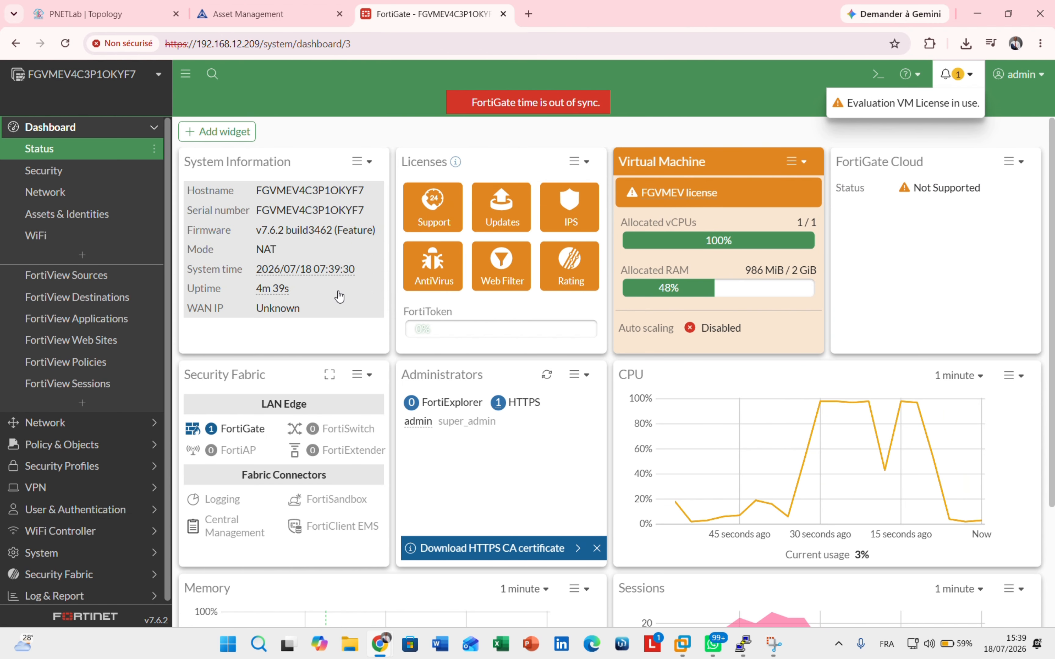
- Browse the Security, Network and FortiView dashboards, then Network DNS, IPAM and SD-WAN pages
click(85, 170)
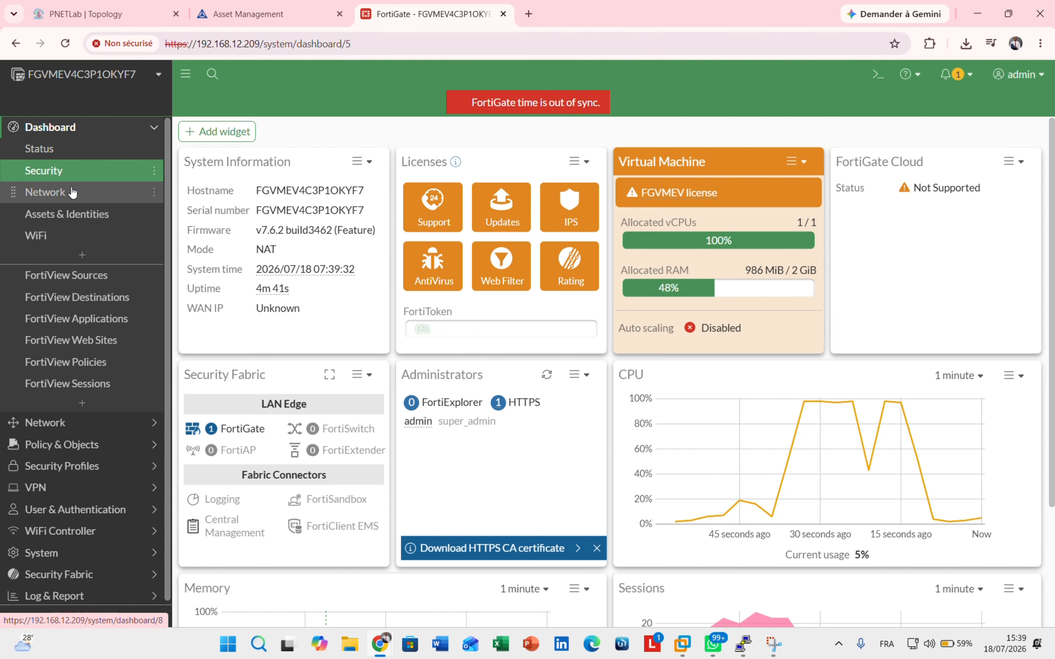
click(70, 192)
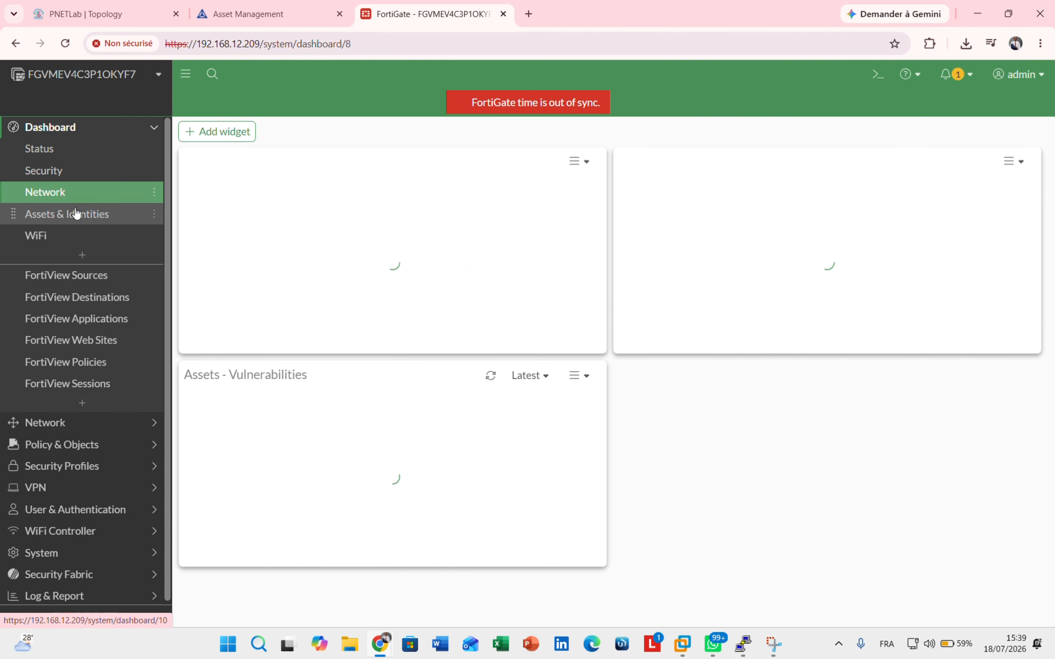
click(48, 298)
click(60, 421)
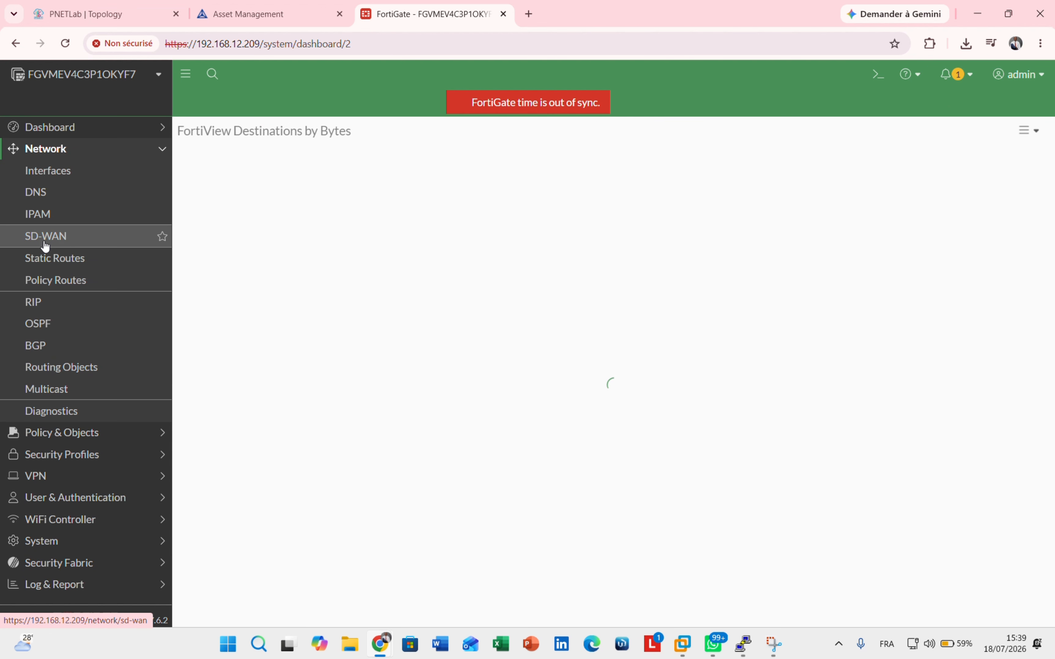
click(13, 237)
click(48, 170)
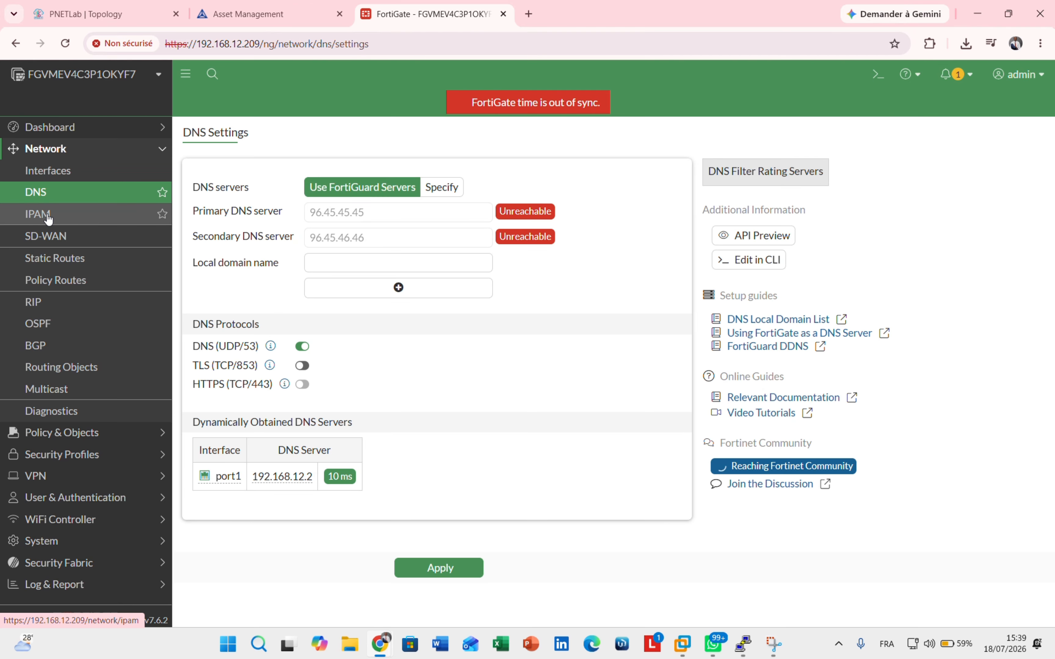
click(47, 216)
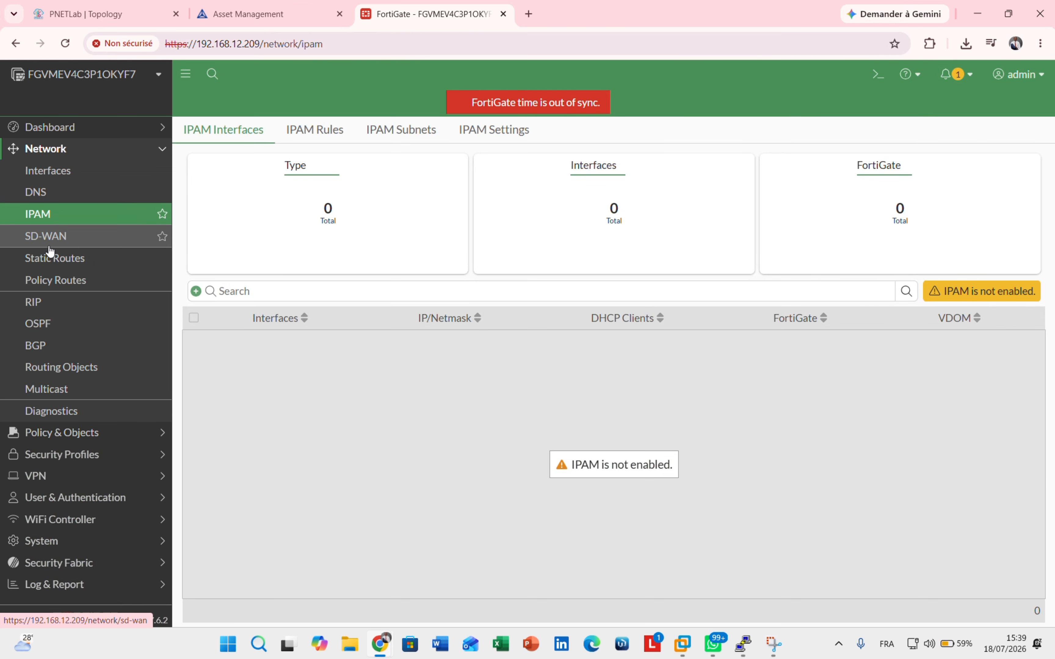
click(49, 238)
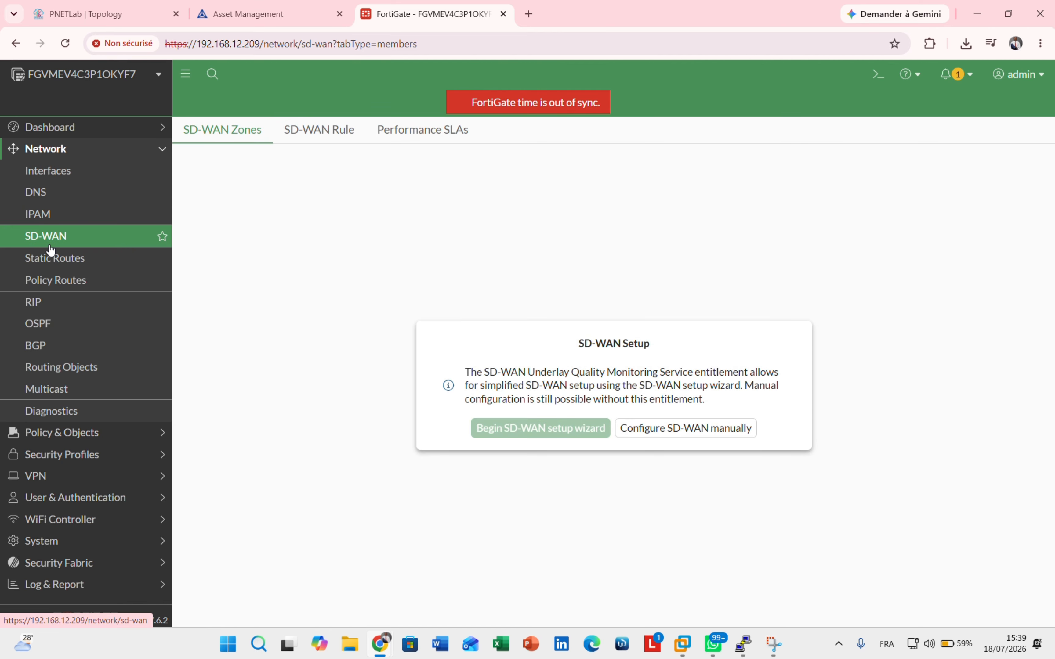